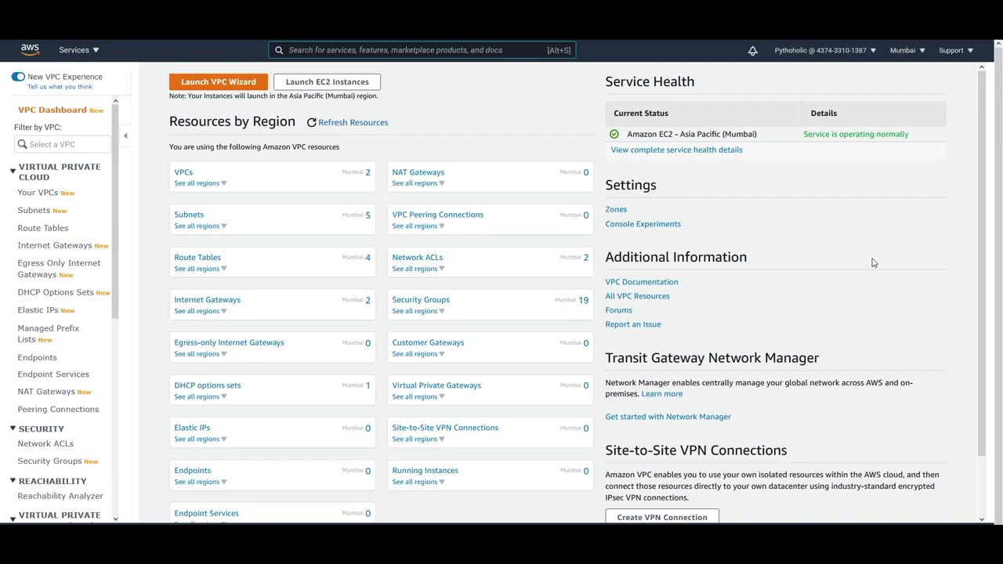
- Examine the VPC dashboard's available regions, service health status and resources by region
key("alt+s")
left_click(907, 51)
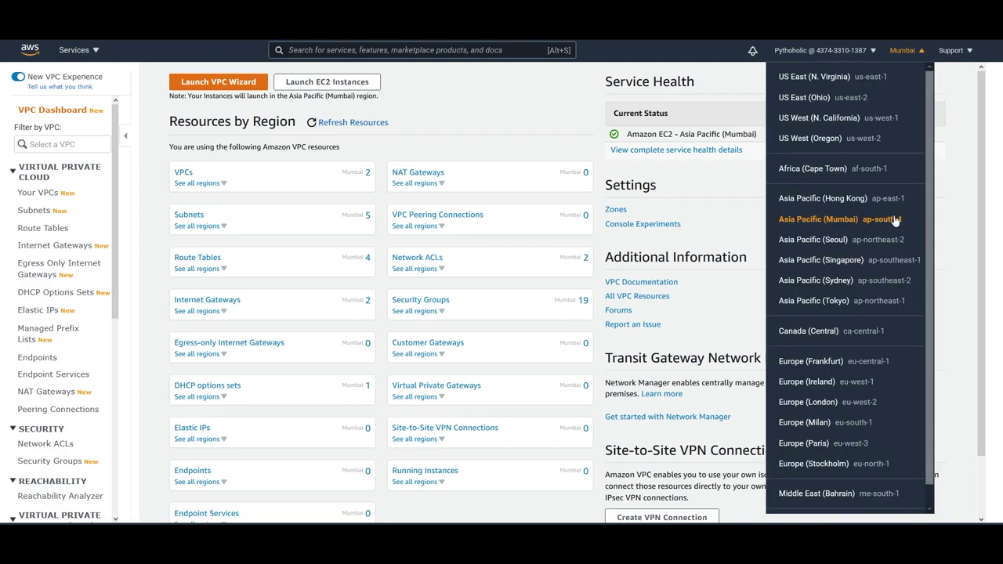
left_click(940, 217)
left_click_drag(911, 135, 805, 139)
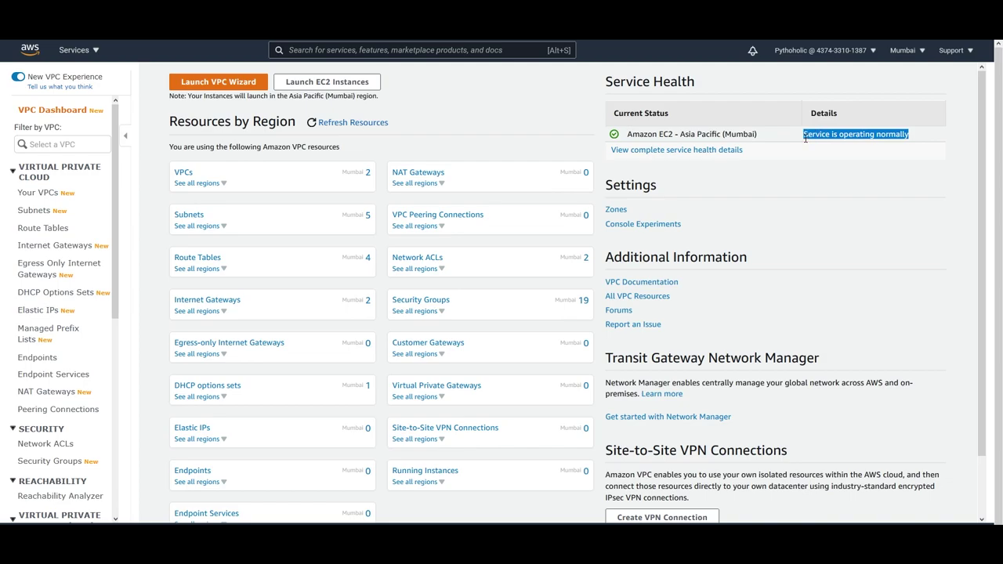
left_click(788, 188)
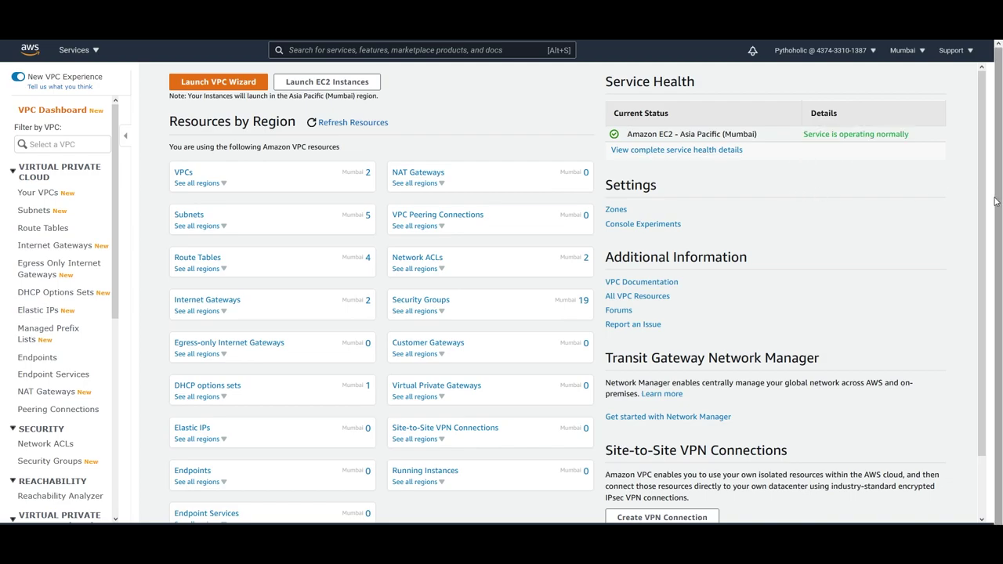
scroll(943, 219, "down", 2)
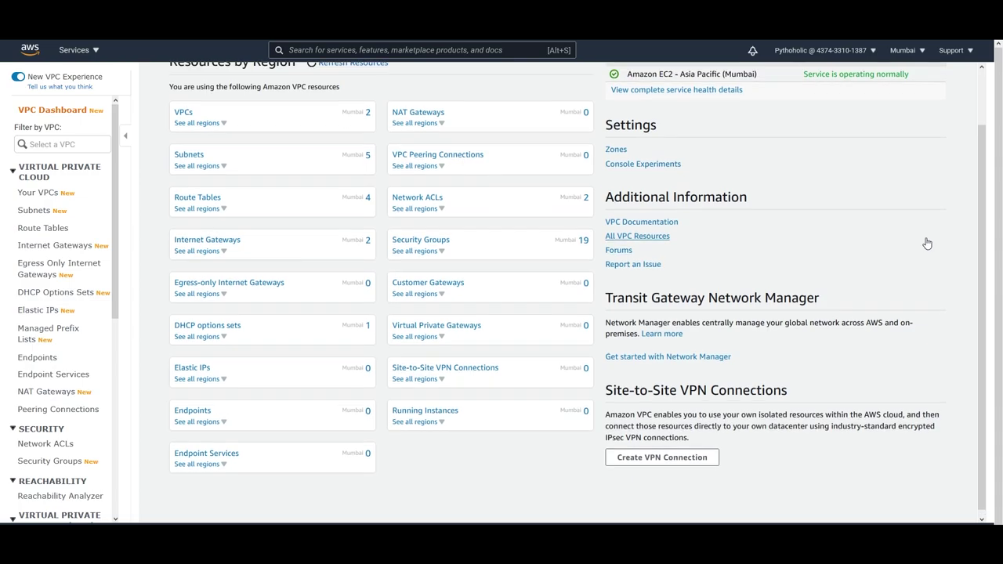
scroll(924, 241, "up", 2)
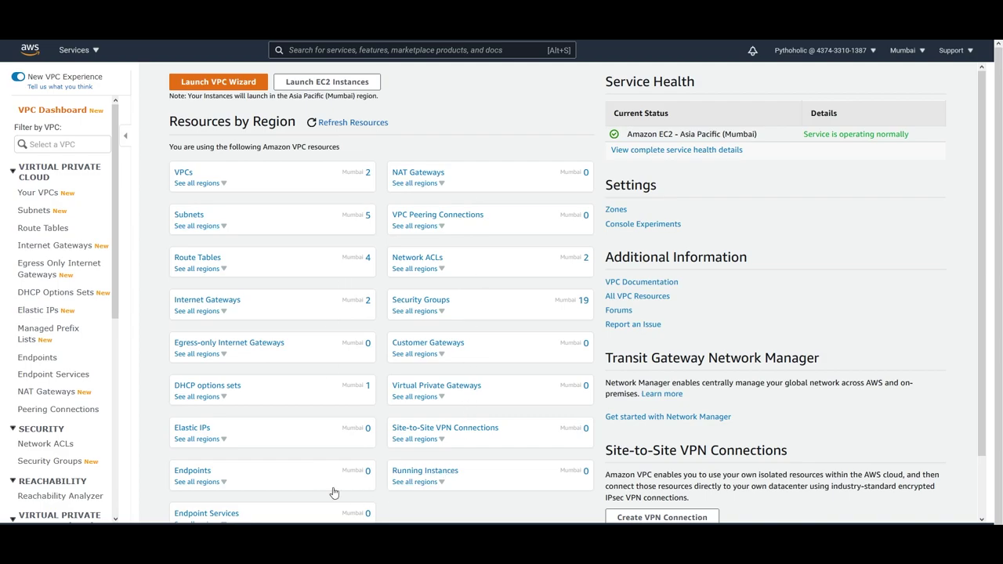
scroll(320, 358, "down", 2)
scroll(506, 465, "up", 2)
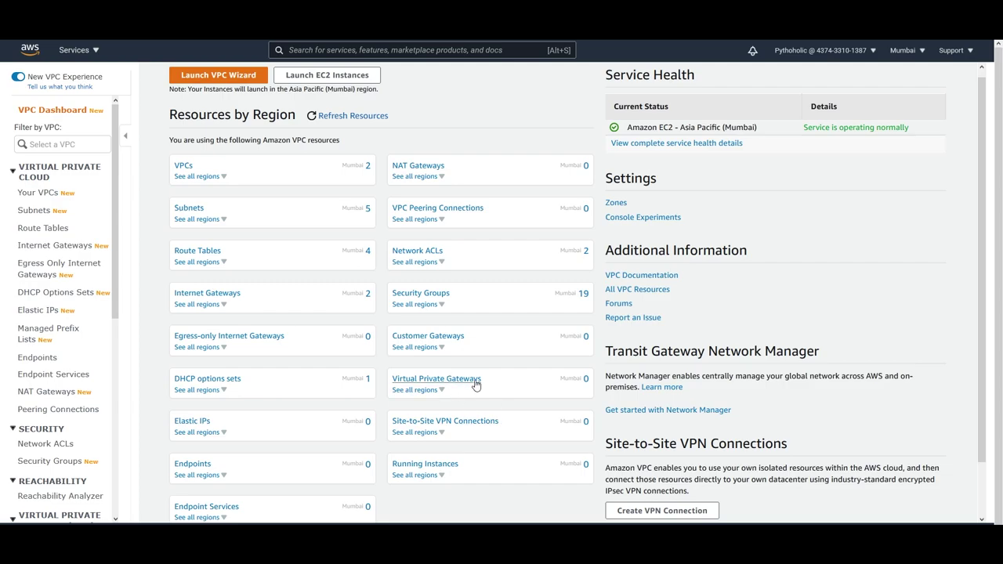
scroll(392, 276, "down", 2)
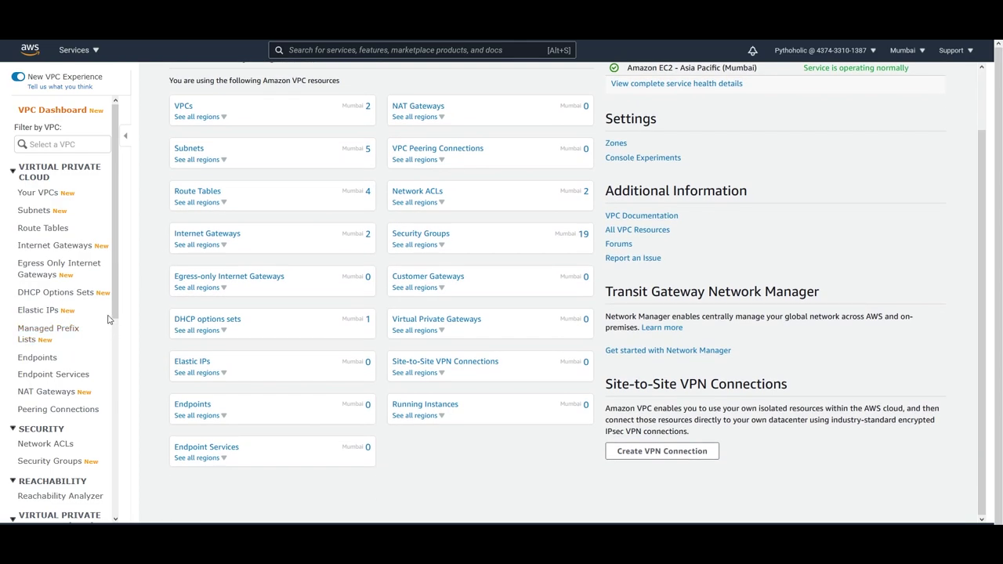
scroll(463, 152, "up", 2)
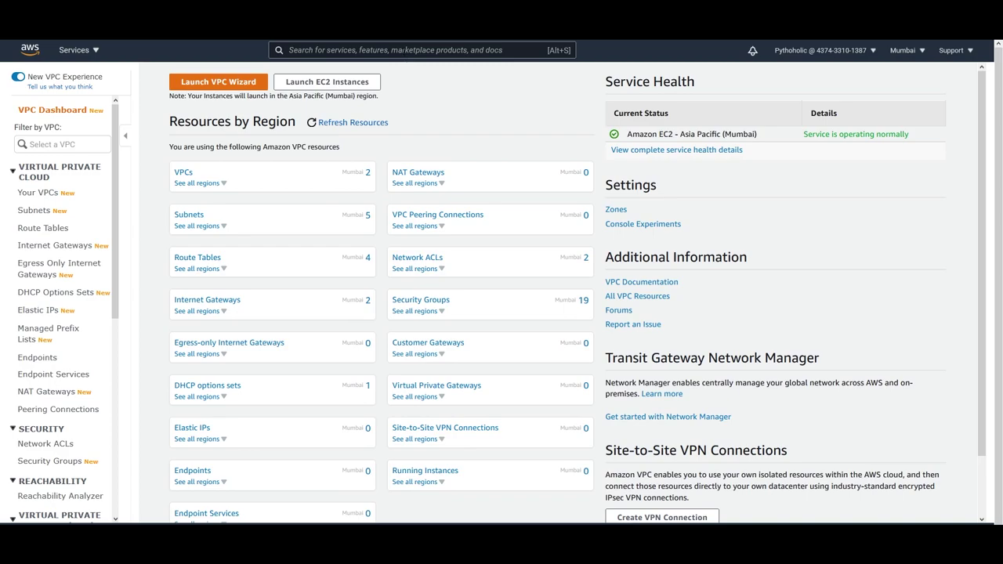
- Search the AWS services for direct connect and open the Direct Connect service
type("di")
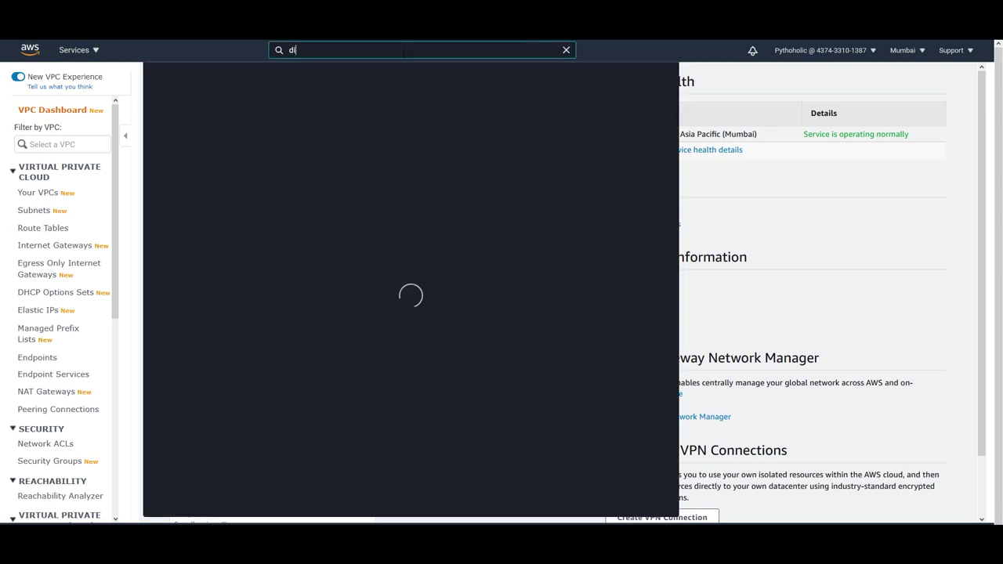
type("rect connect")
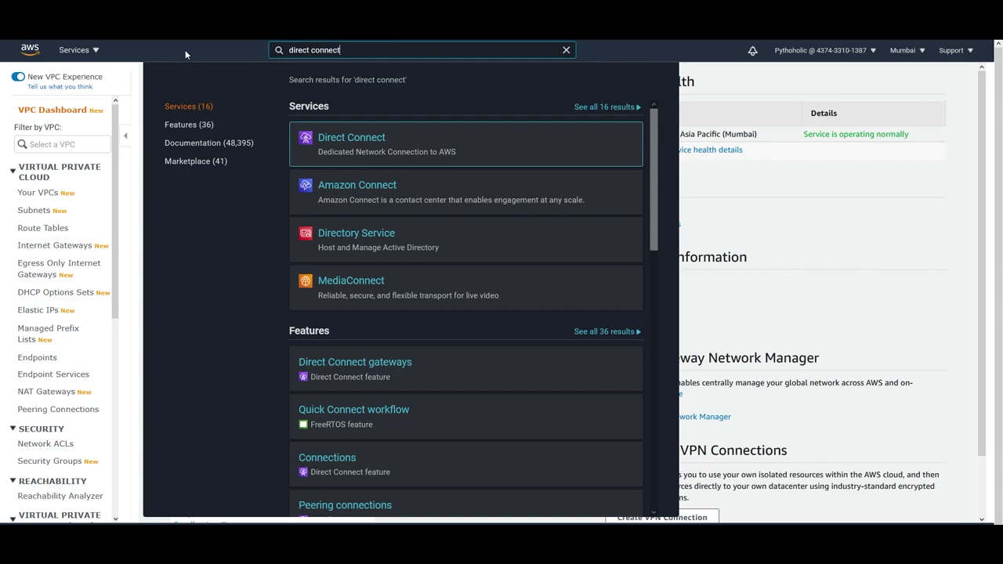
left_click(78, 50)
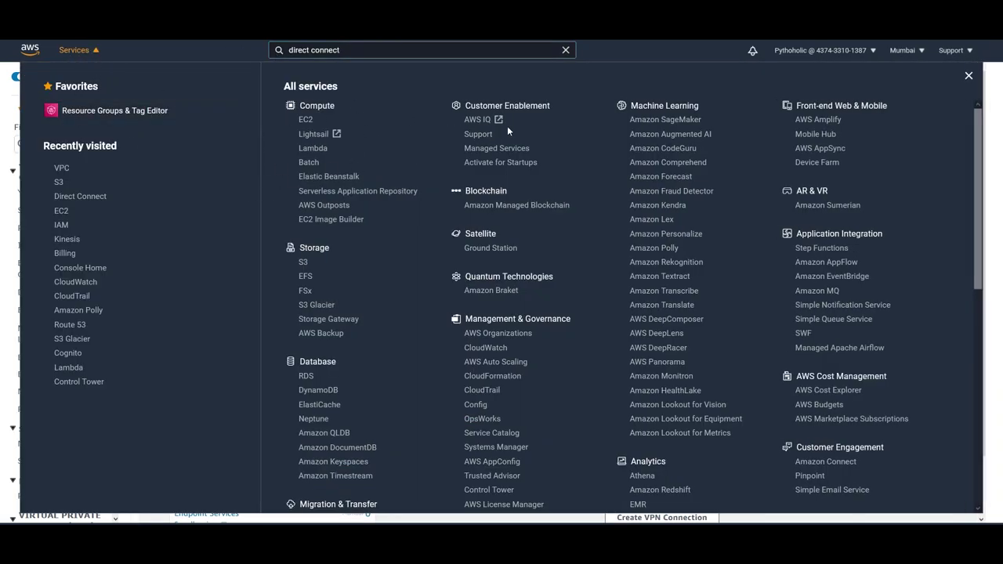
left_click(969, 76)
left_click(392, 49)
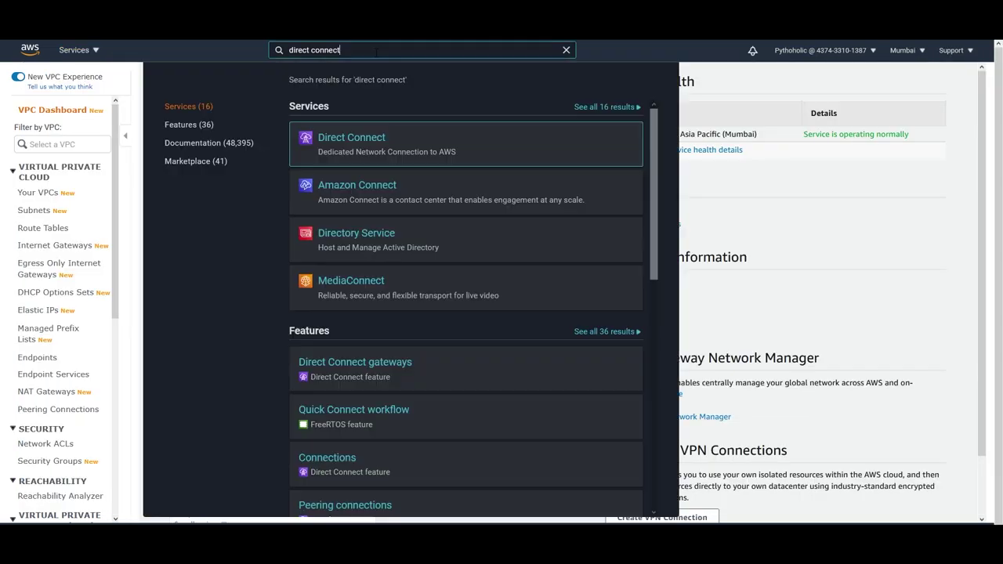
mouse_move(329, 149)
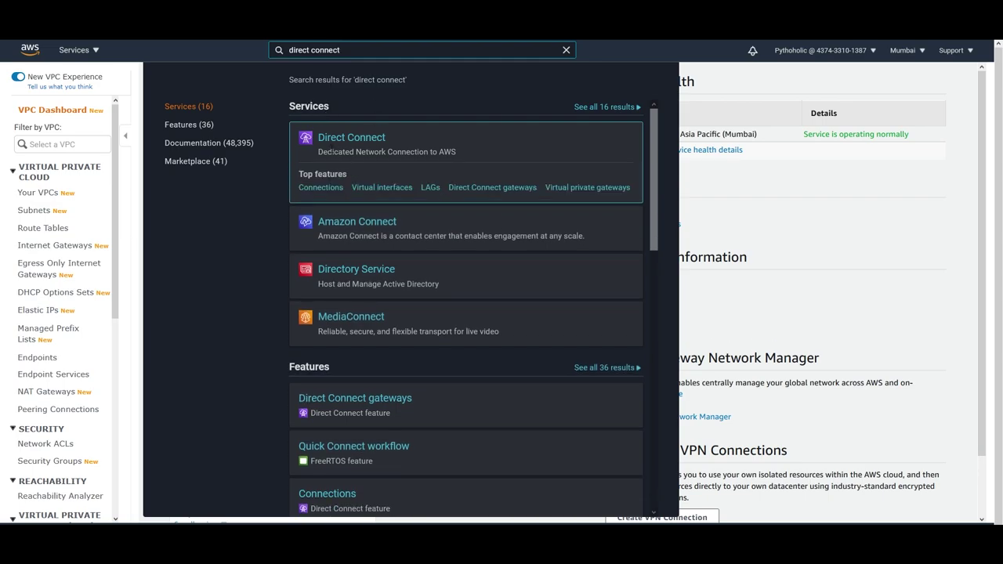
left_click(337, 165)
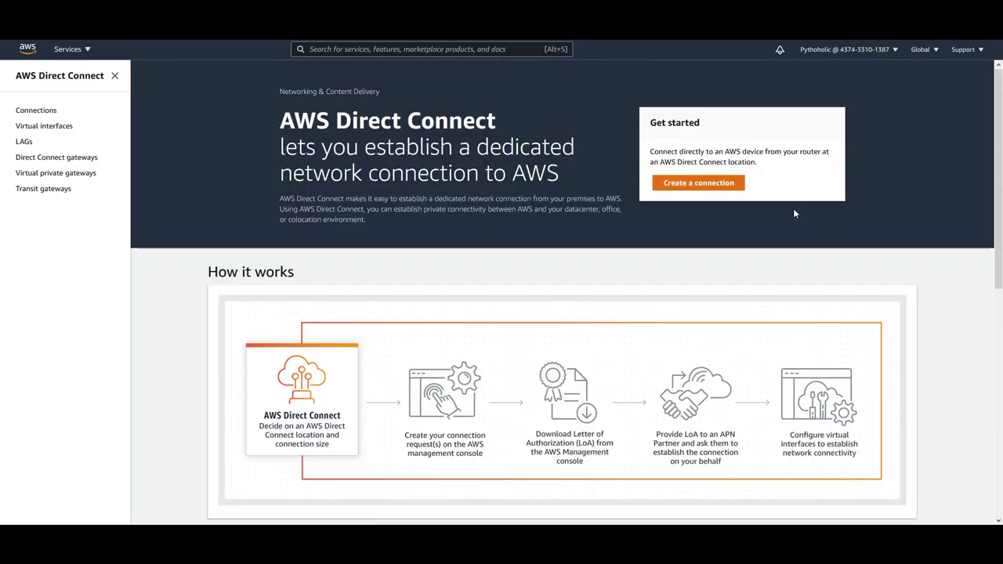
- Start creating a Direct Connect connection with the Classic ordering type
left_click(712, 192)
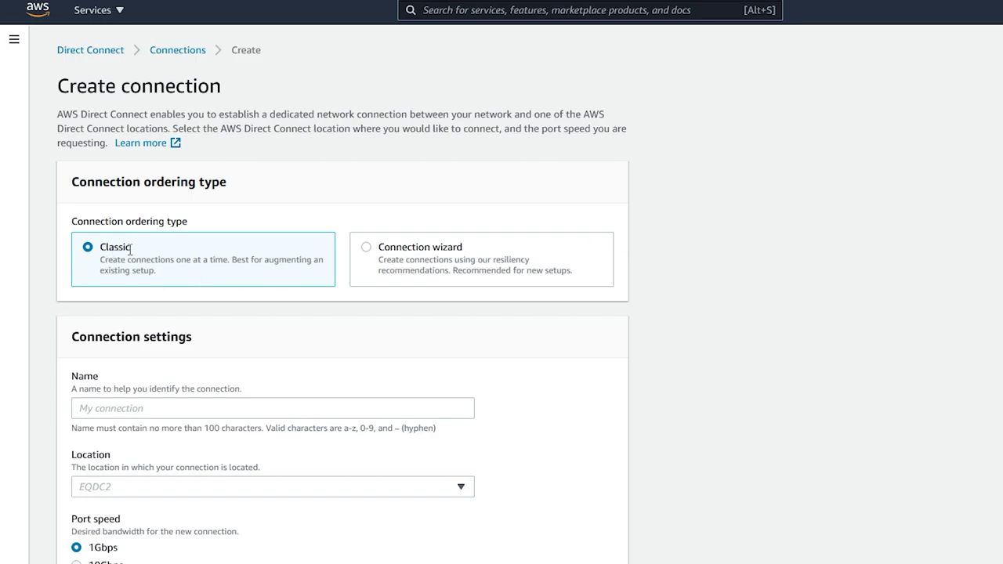
left_click_drag(379, 243, 477, 246)
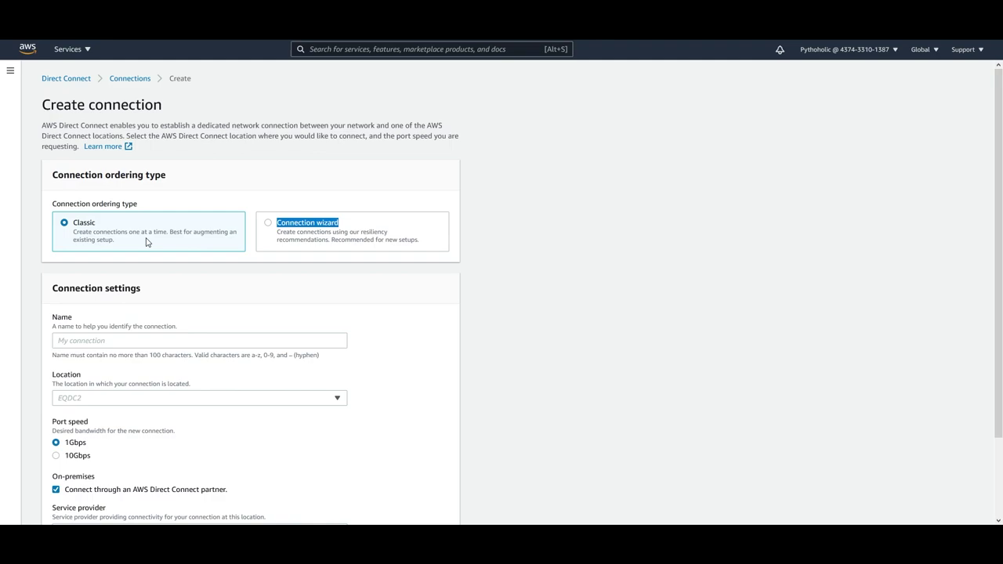
left_click(146, 242)
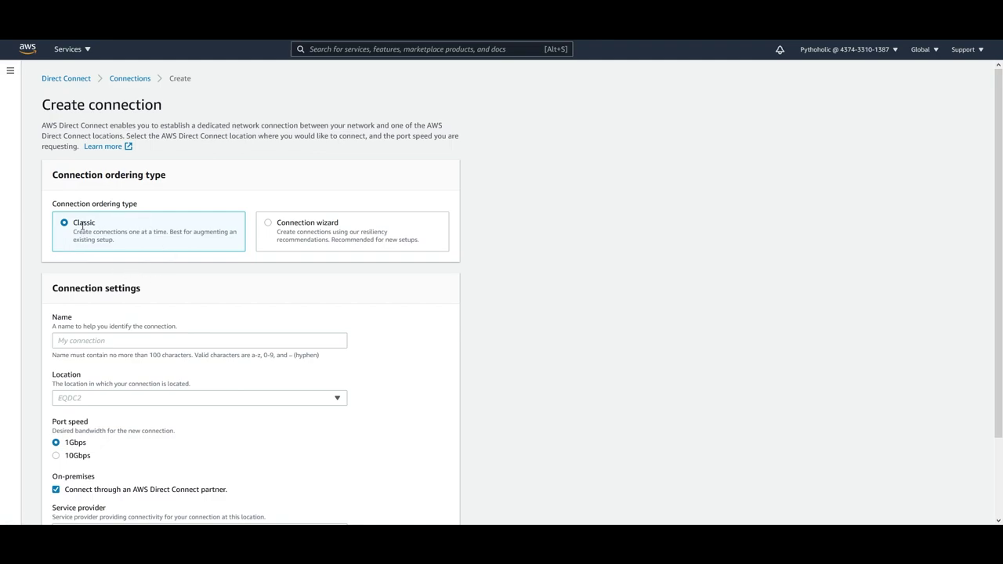
- Name the connection "my connection" and set its location to STT Hyderabad DC1, Hyderabad, IND
scroll(232, 275, "down", 3)
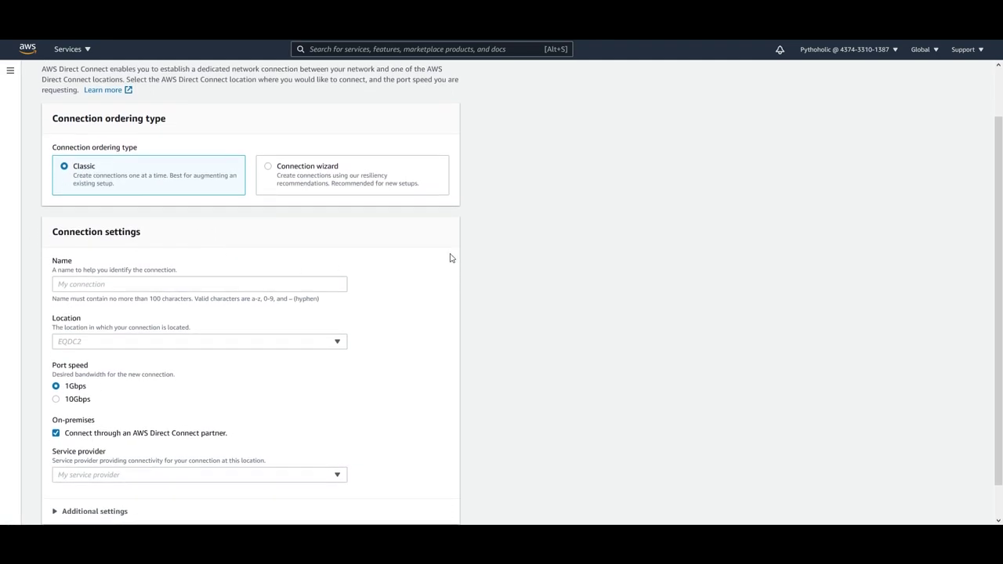
left_click(203, 248)
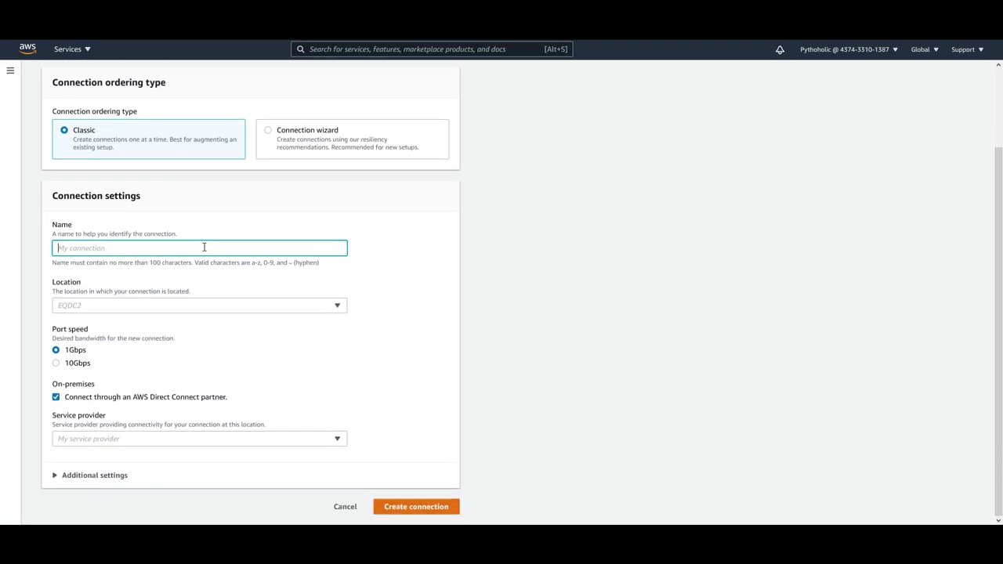
type("my connection")
left_click(271, 307)
scroll(274, 235, "down", 5)
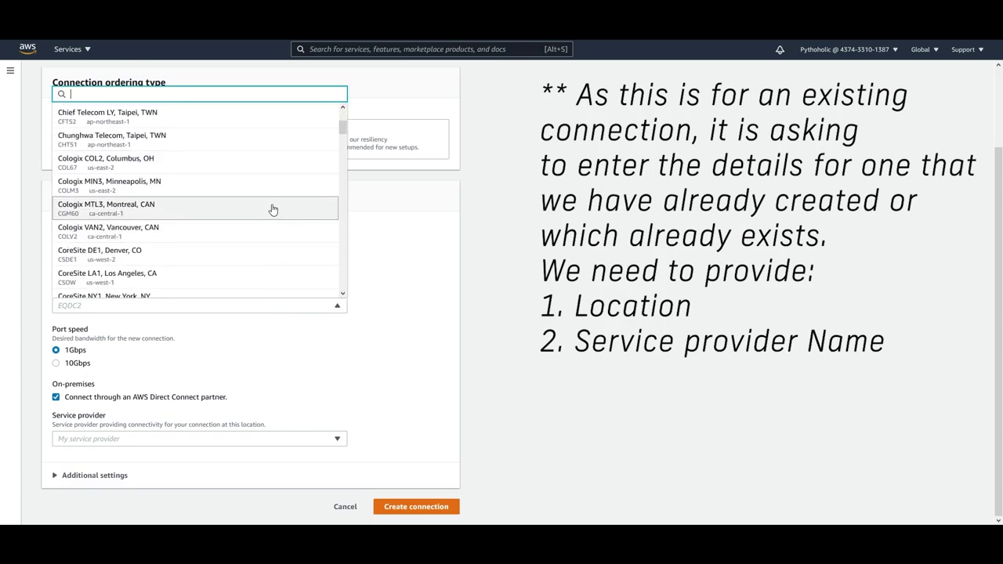
type("ap-south")
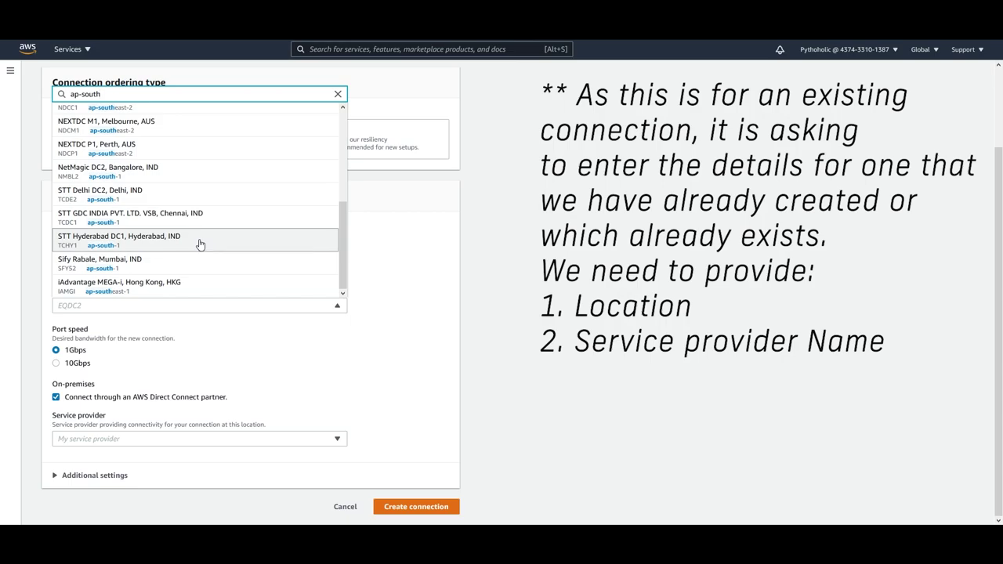
left_click(200, 245)
left_click(932, 53)
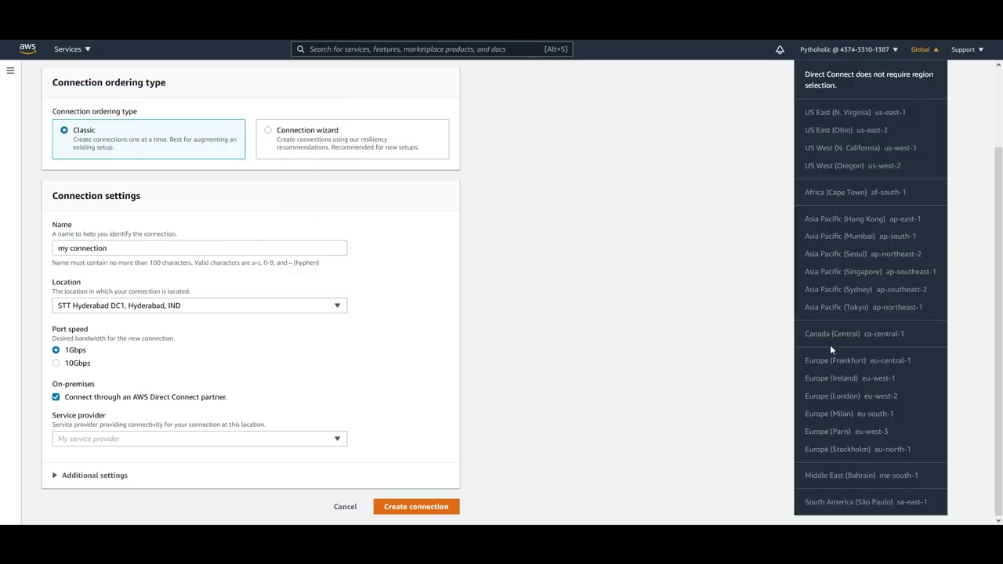
left_click(980, 155)
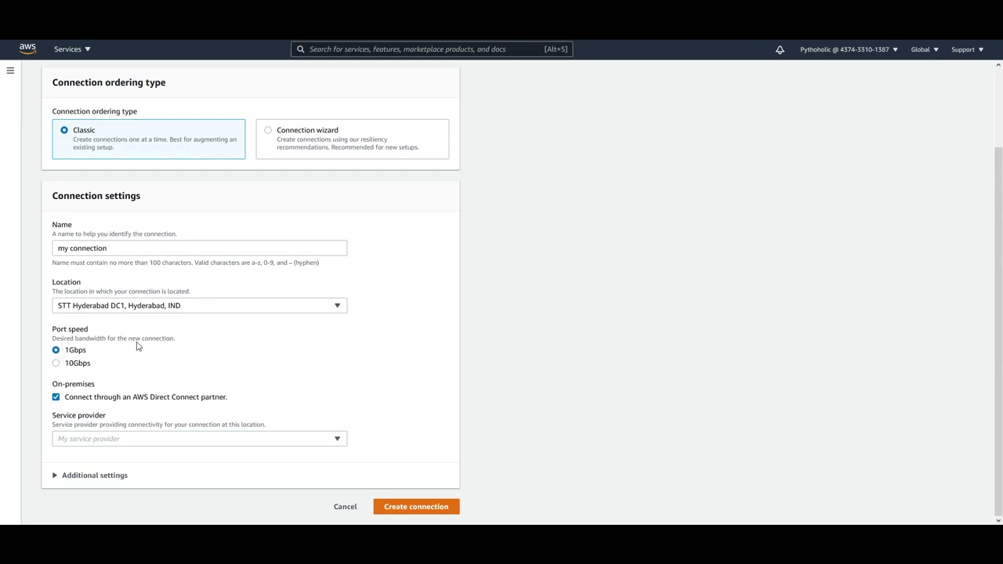
- Set the port speed to 1Gbps and connect through an AWS Direct Connect partner with Tata Communications as service provider
left_click(55, 362)
left_click(55, 351)
left_click(56, 398)
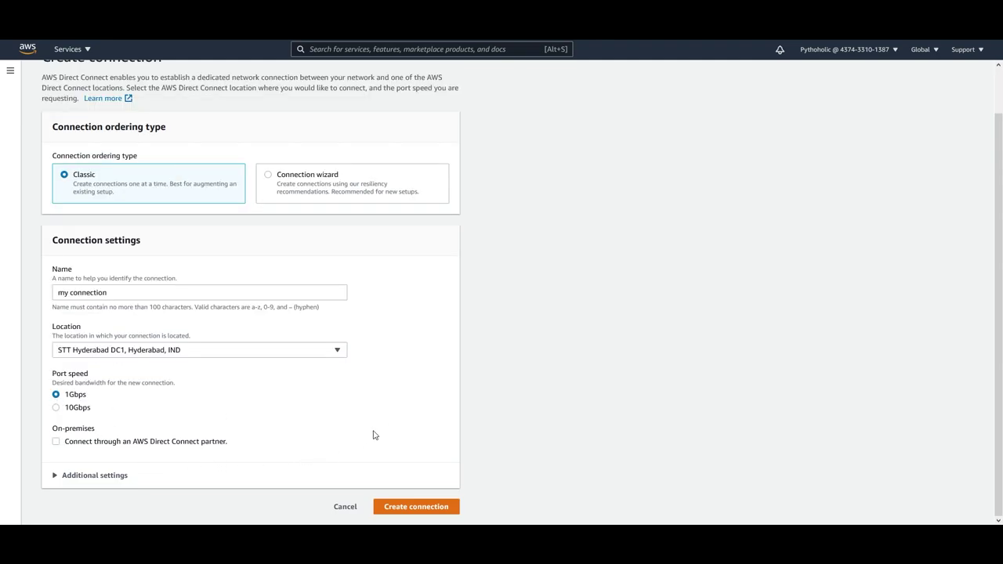
scroll(373, 435, "up", 1)
scroll(373, 435, "down", 1)
left_click(56, 443)
scroll(368, 455, "down", 1)
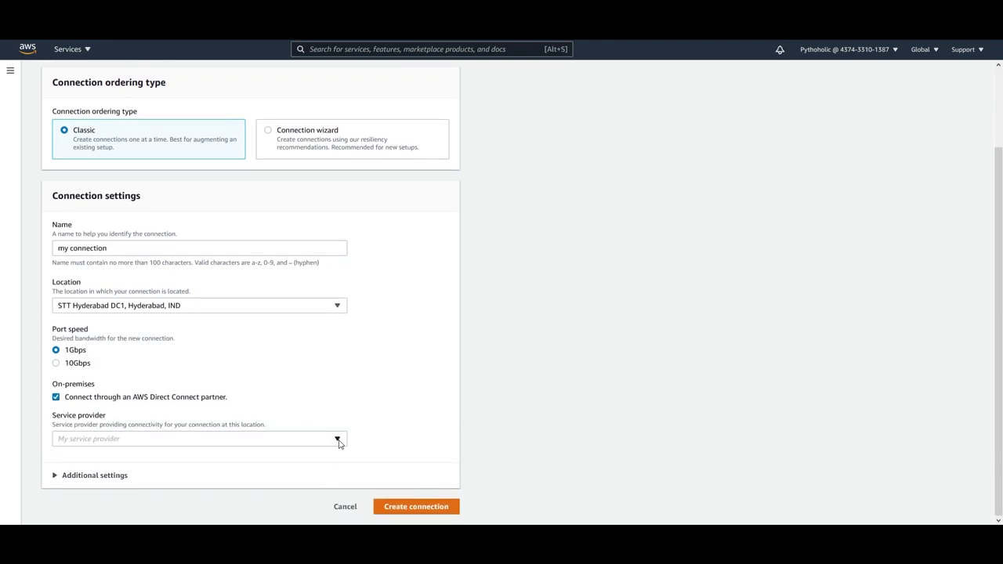
left_click(339, 440)
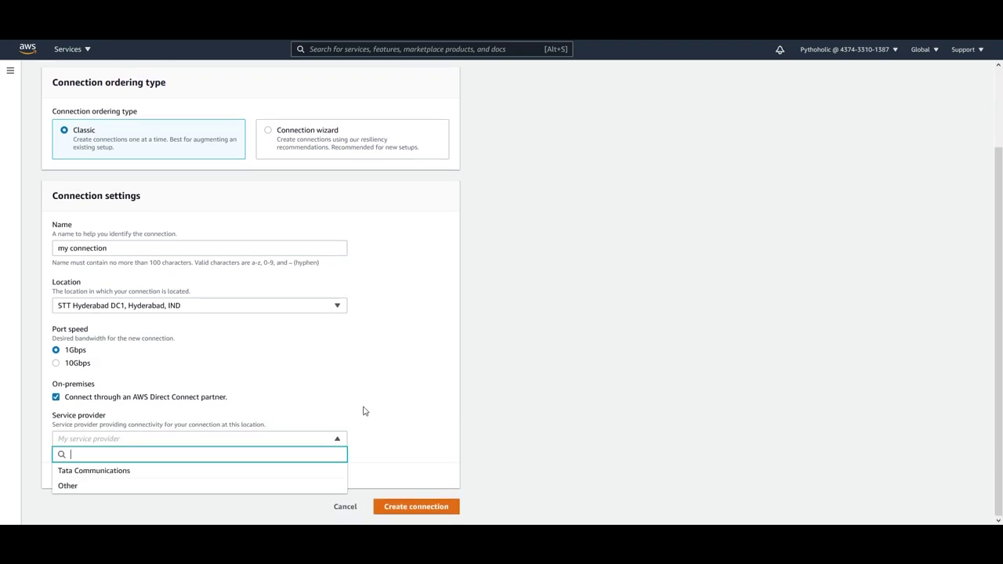
left_click(120, 473)
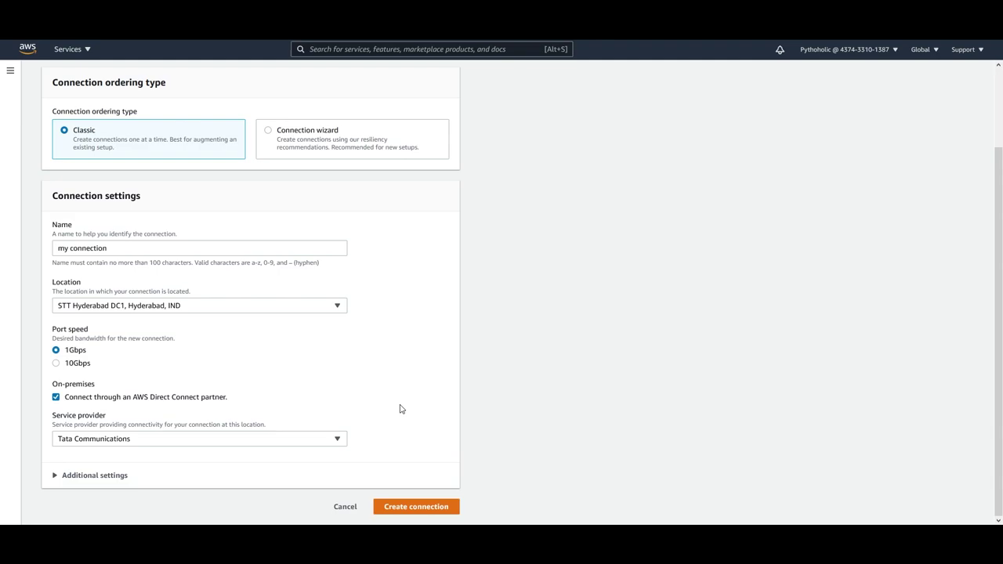
- Expand the connection's additional settings and add a tag with blank key and value
left_click(76, 476)
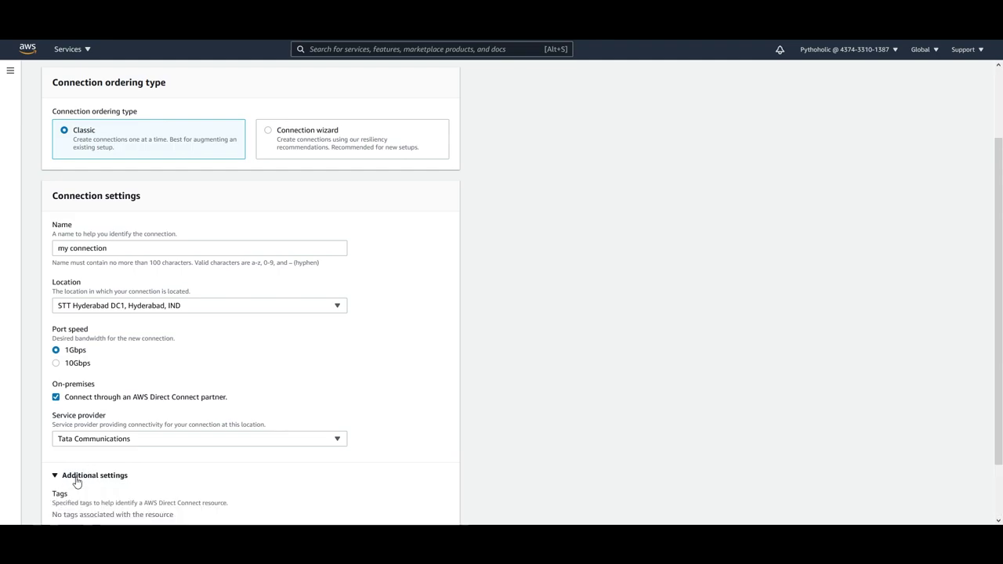
scroll(390, 412, "down", 2)
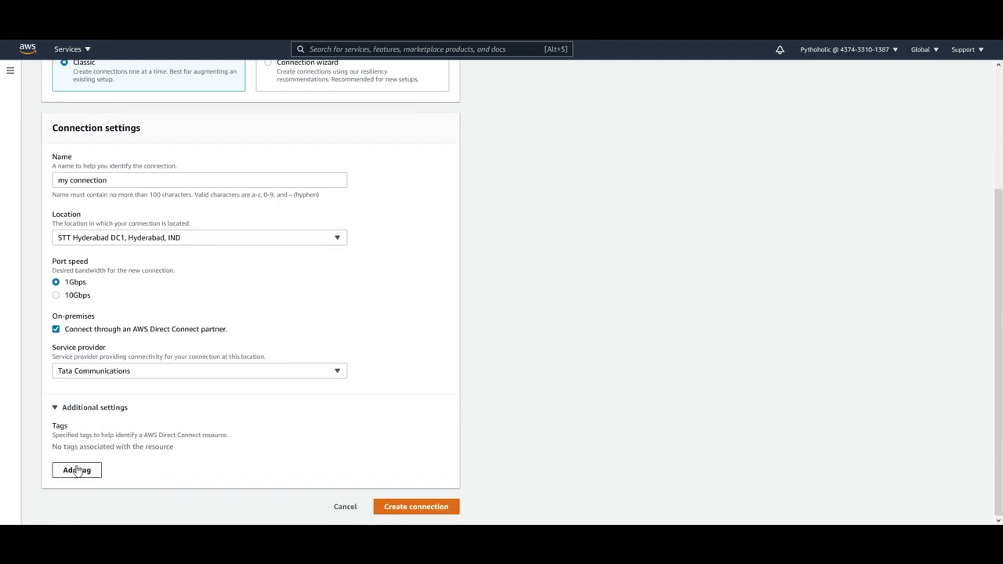
left_click(77, 470)
left_click(94, 460)
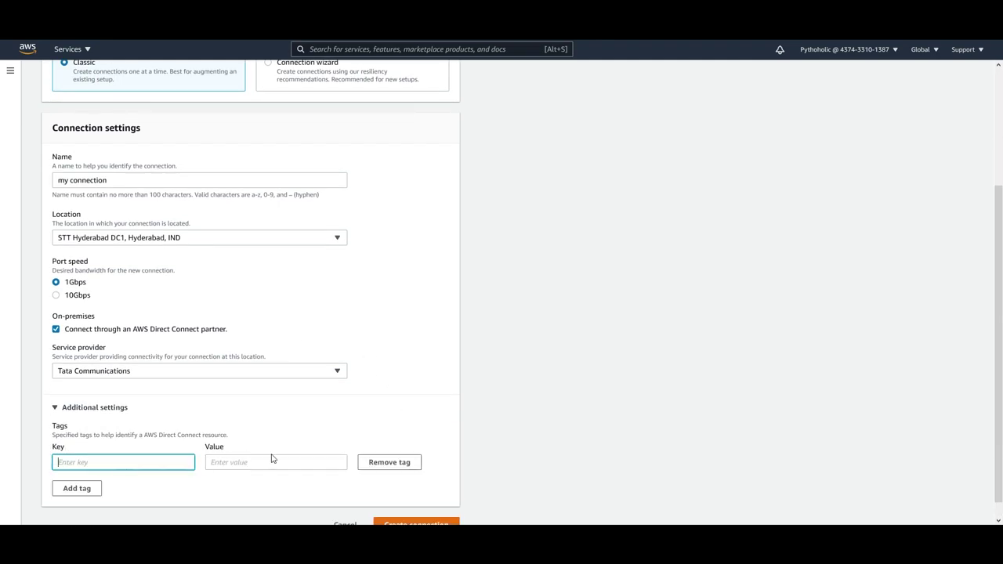
left_click(282, 459)
scroll(421, 376, "up", 4)
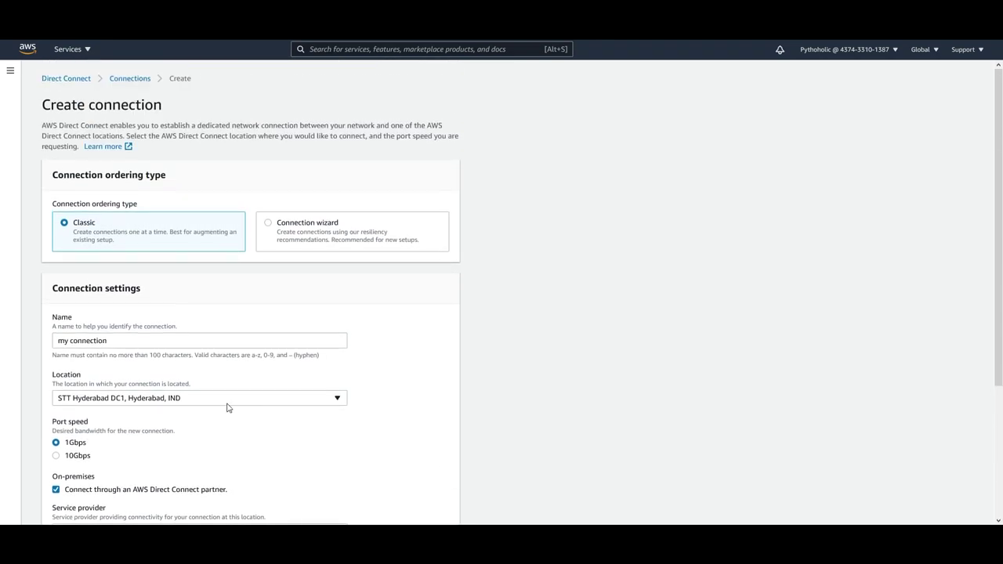
scroll(501, 337, "down", 3)
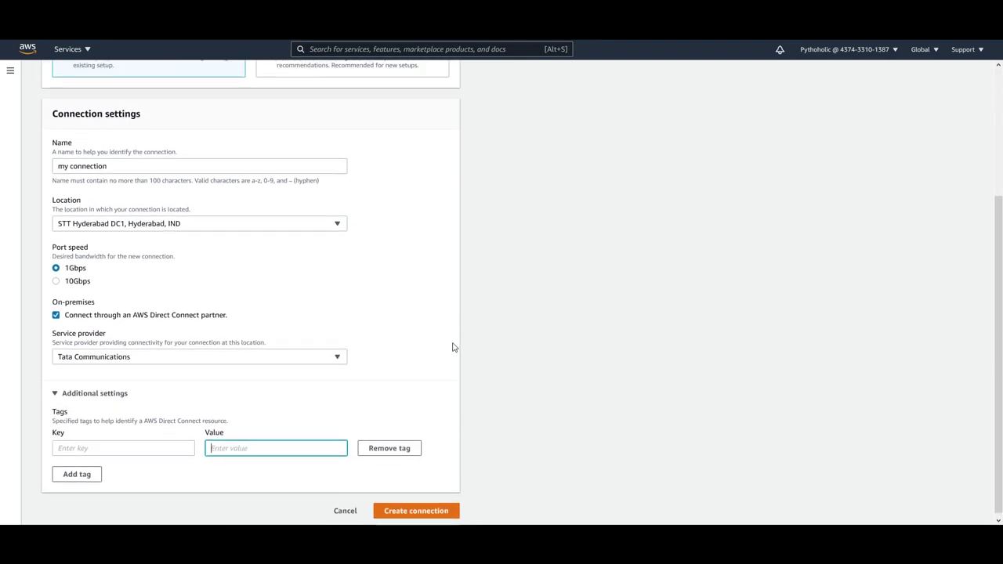
- Switch the connection ordering type to Connection wizard and view the Maximum Resiliency topology
scroll(376, 298, "up", 3)
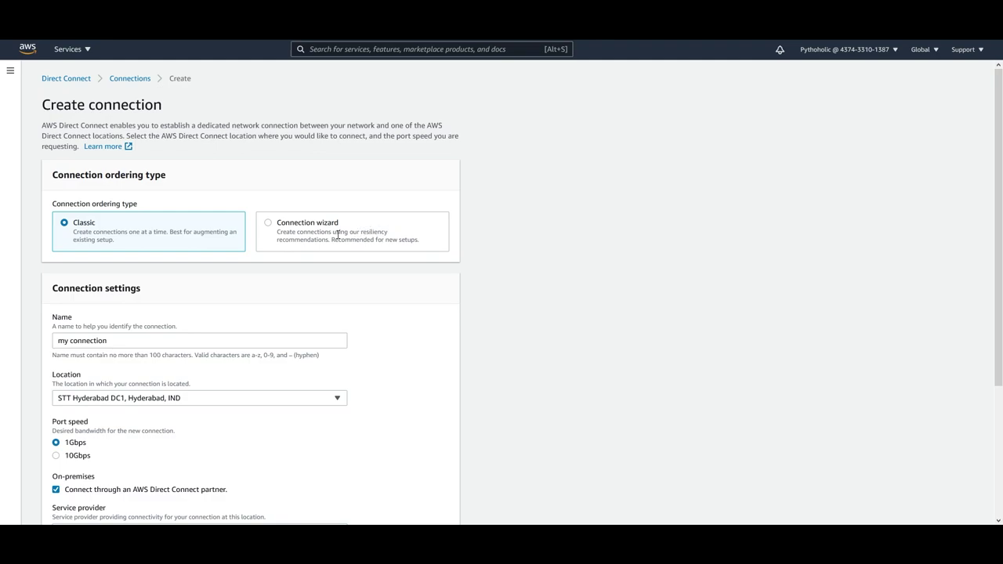
left_click(270, 226)
scroll(196, 219, "down", 2)
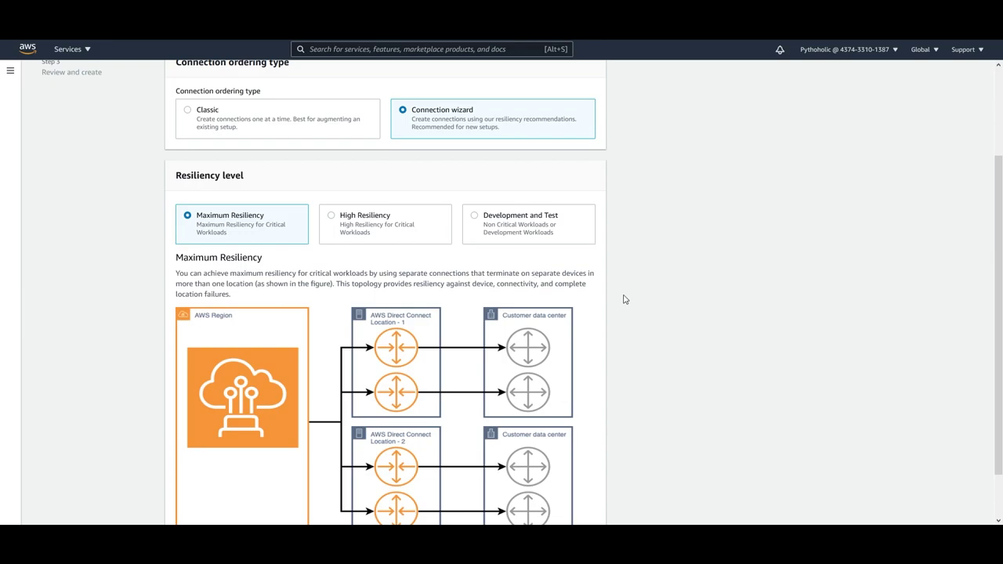
scroll(612, 287, "down", 1)
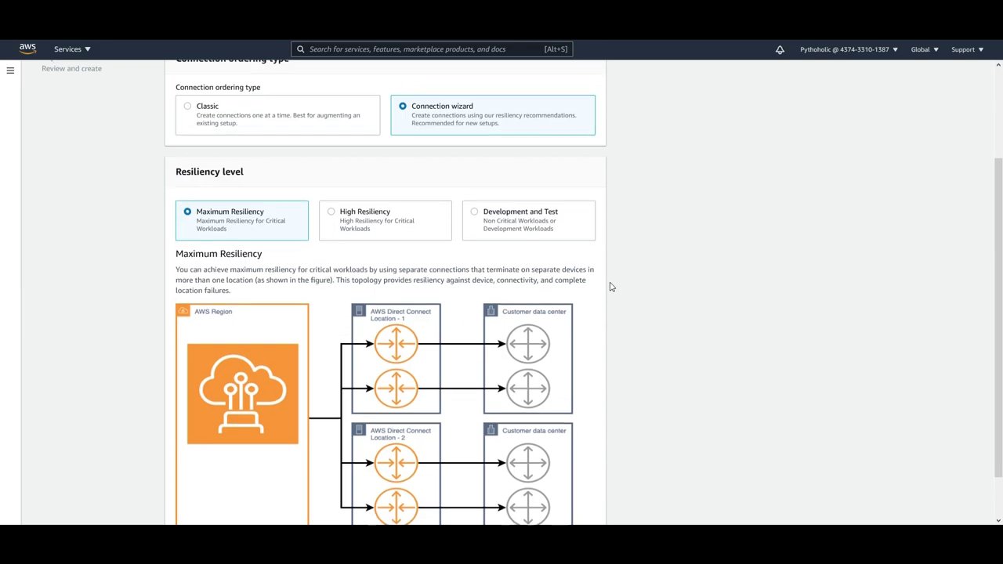
- Compare the Maximum Resiliency and High Resiliency topologies in the connection wizard
scroll(611, 287, "down", 1)
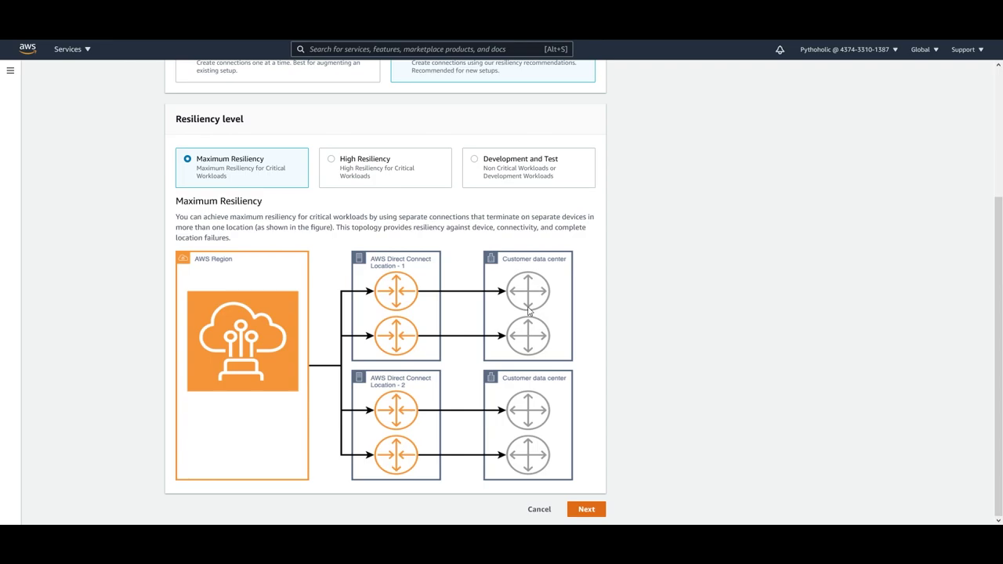
left_click(333, 161)
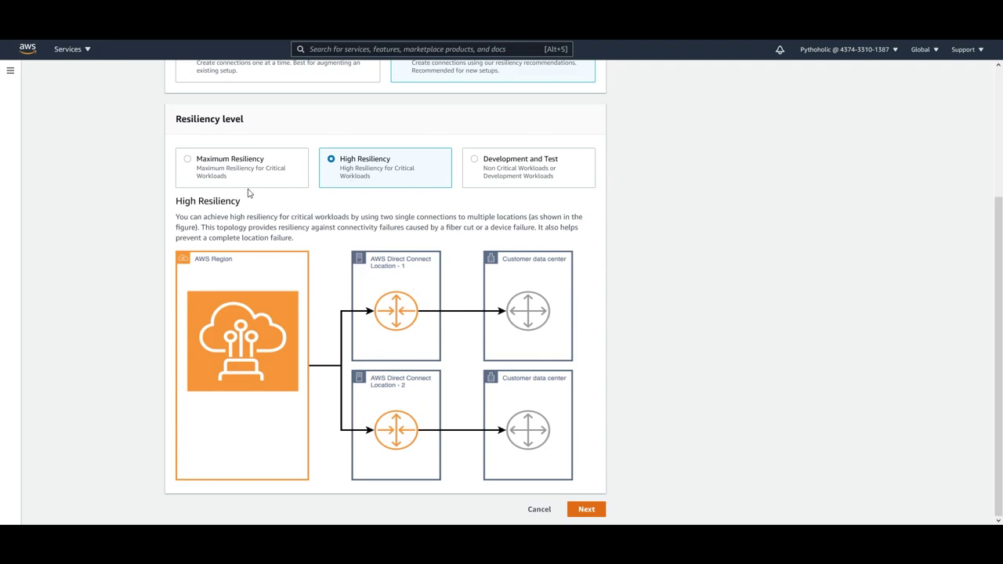
left_click(189, 160)
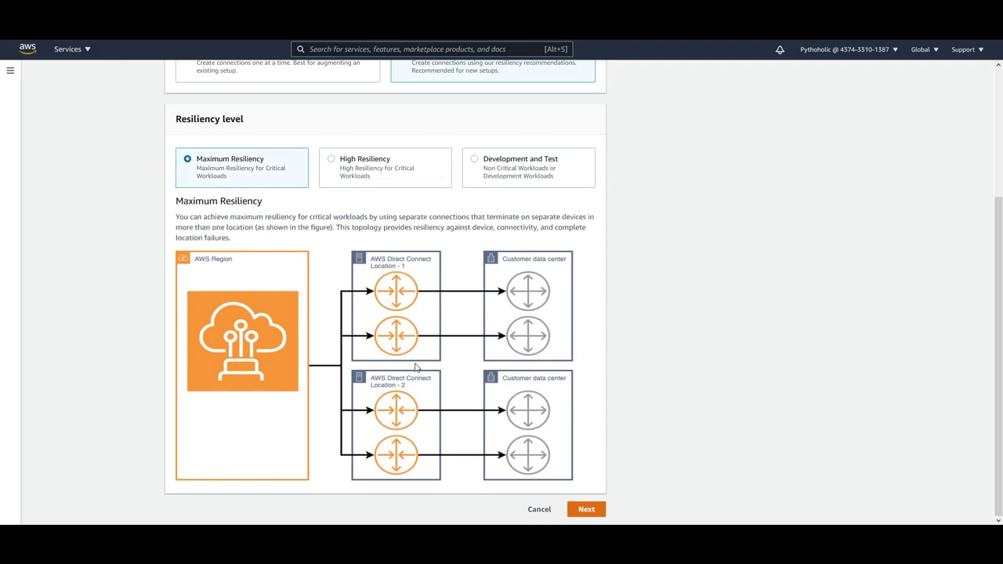
left_click(329, 160)
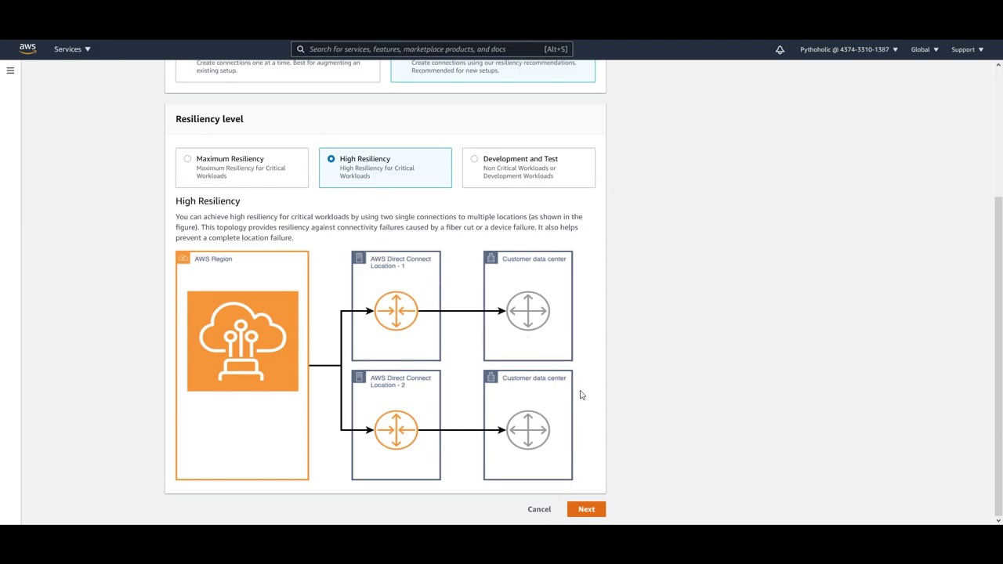
- Choose the Development and Test resiliency level and proceed to configuring the connections
left_click(474, 160)
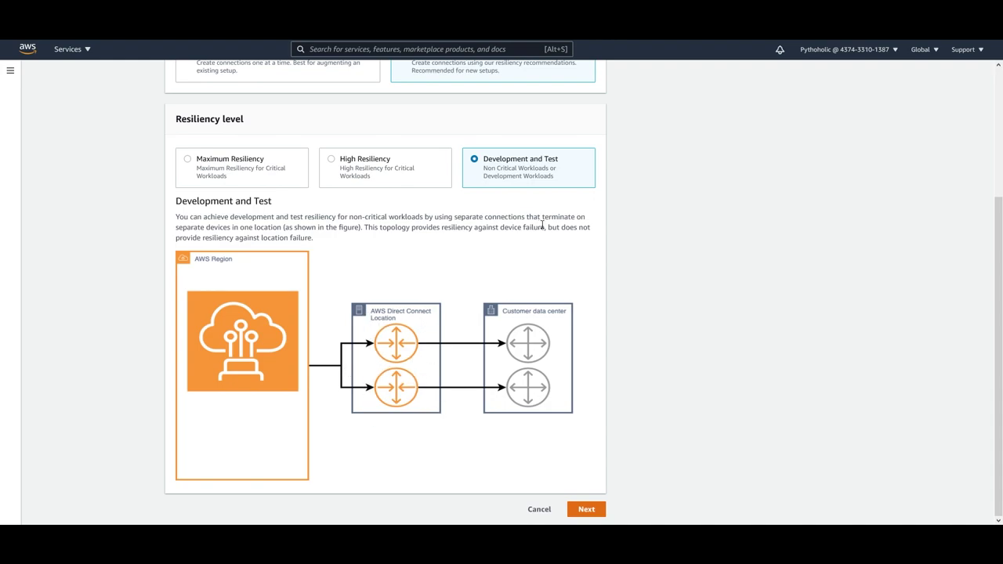
left_click_drag(542, 217, 583, 217)
scroll(470, 274, "up", 2)
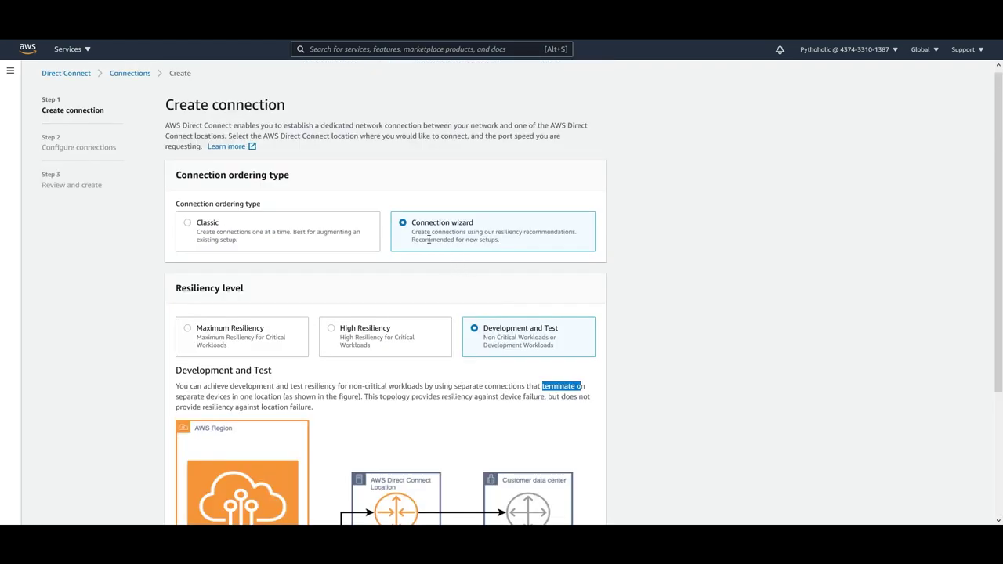
scroll(611, 339, "down", 2)
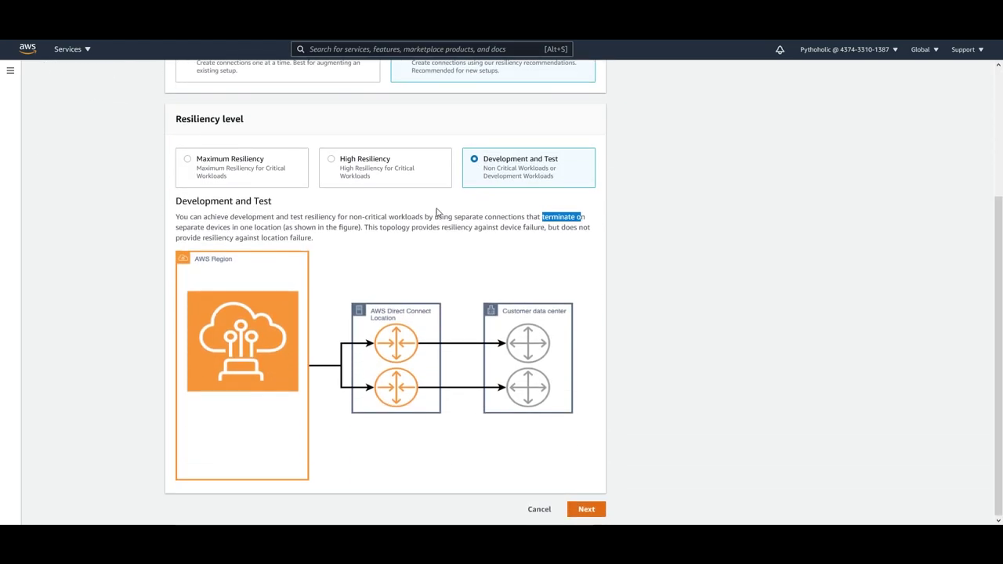
left_click(588, 510)
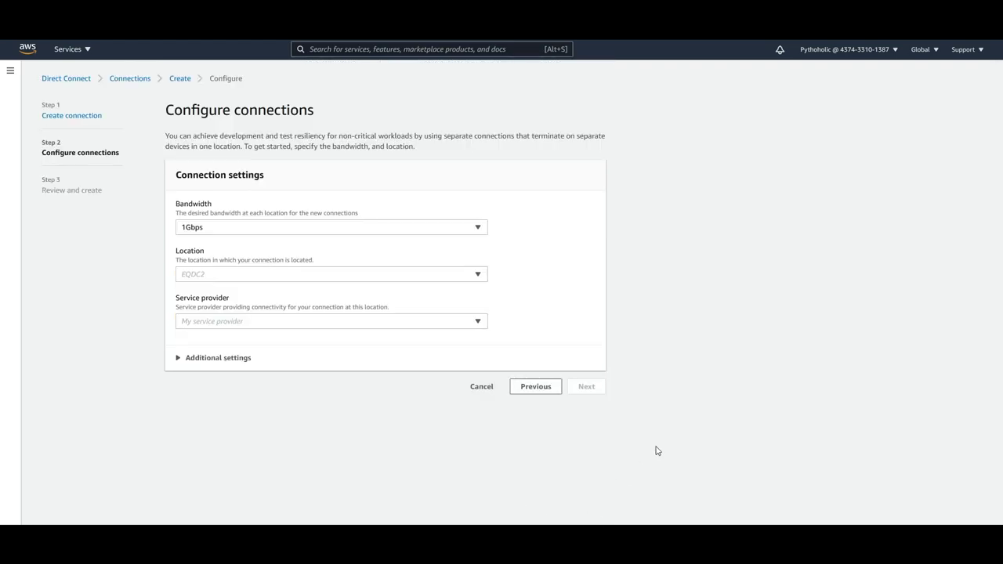
- Keep the bandwidth at 1Gbps, then set the location to STT Hyderabad DC1, Hyderabad, IND and the service provider to Tata Communications
left_click(472, 229)
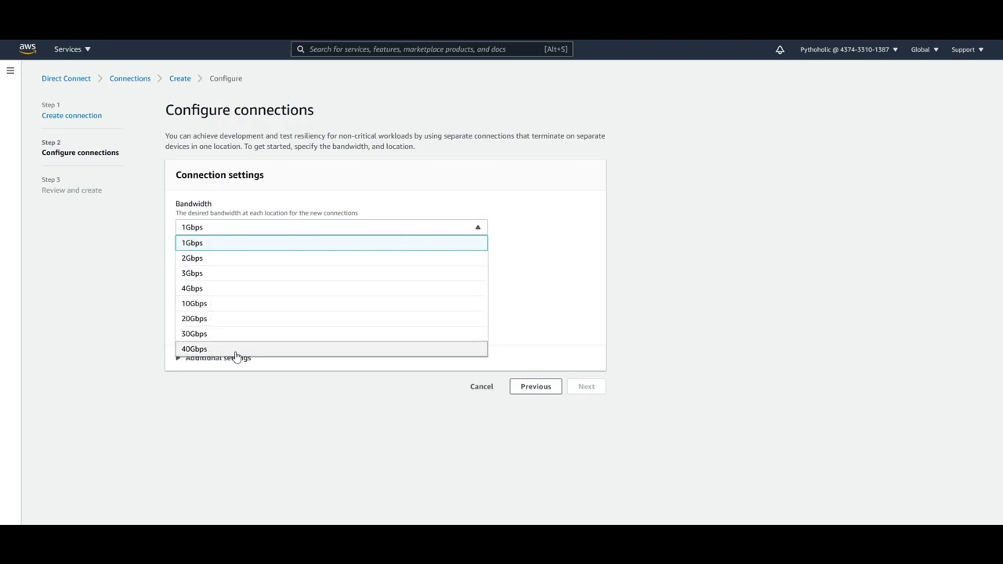
left_click(528, 296)
left_click(359, 278)
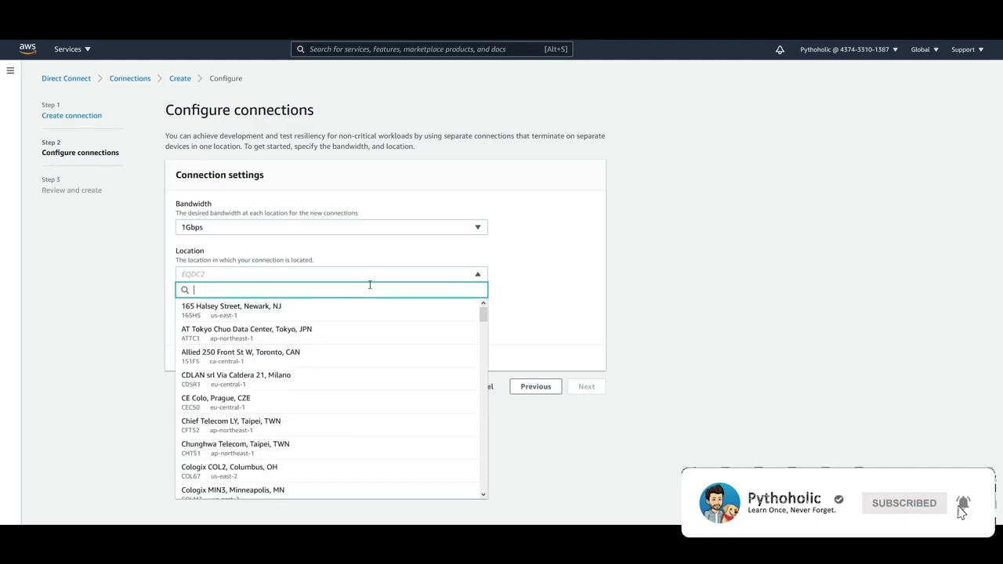
type("ap")
type("-")
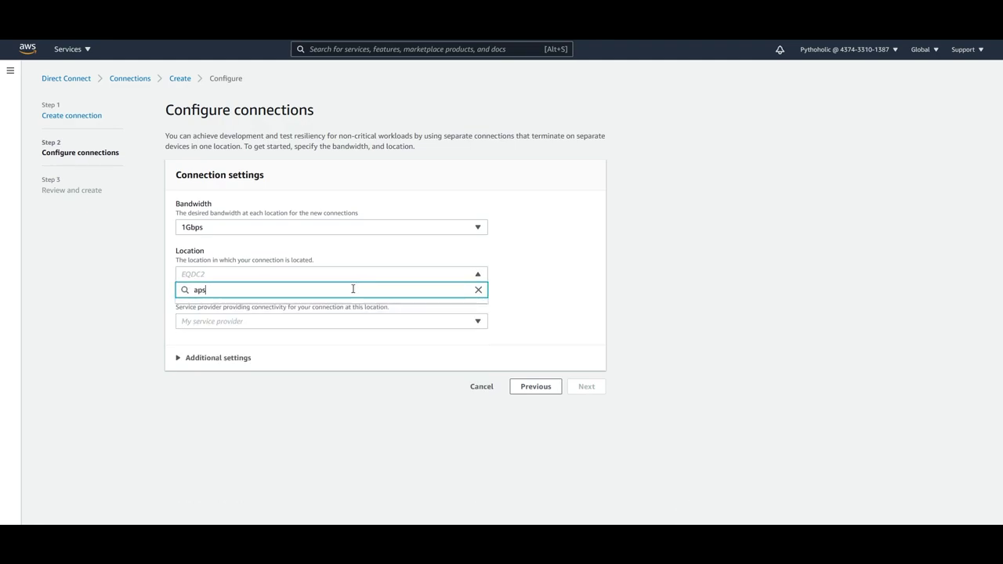
type("sou")
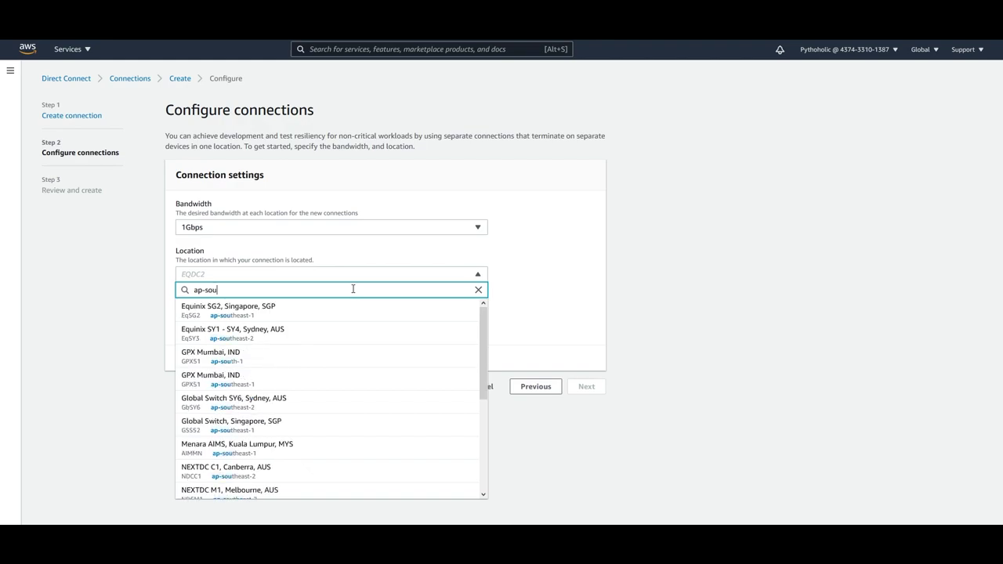
scroll(334, 376, "down", 3)
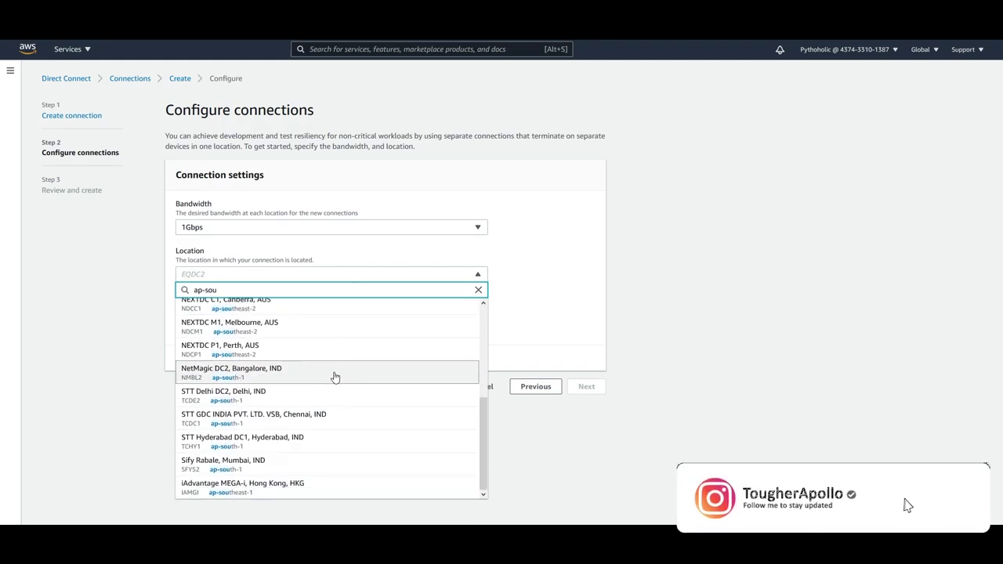
left_click(305, 441)
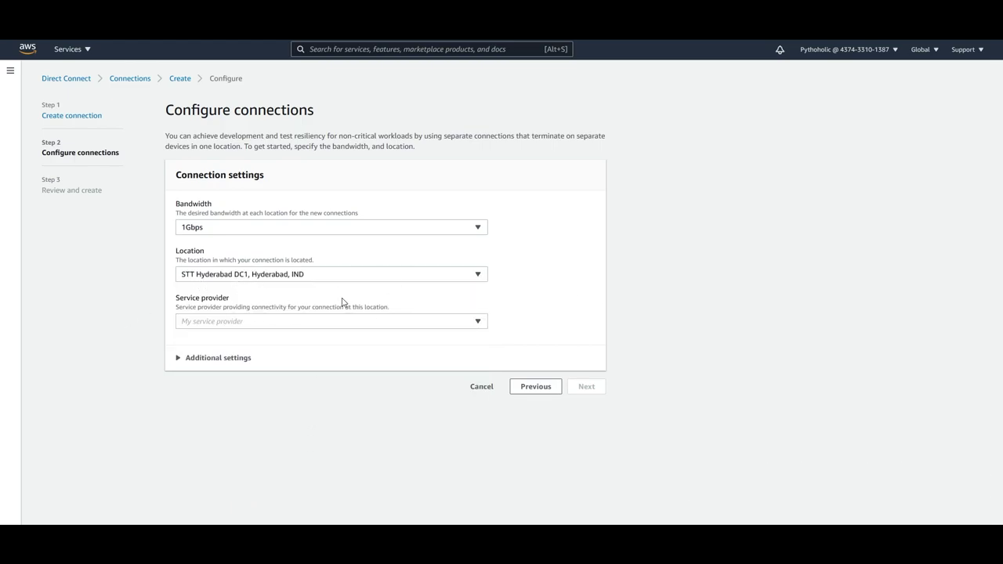
left_click(437, 325)
left_click(324, 354)
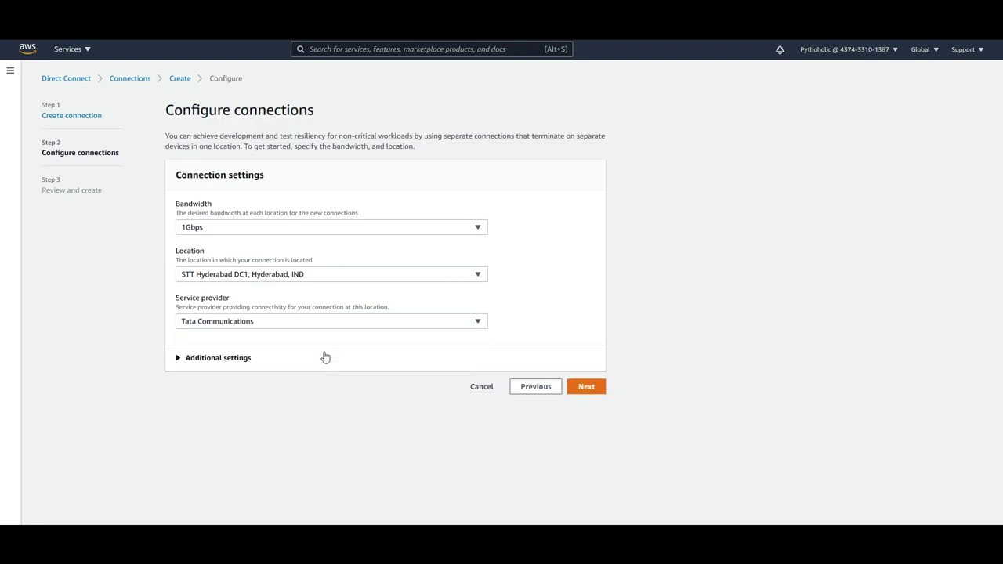
- Change the location to Sify Rabale, Mumbai, IND, check the additional settings, and proceed to the review page
left_click(296, 274)
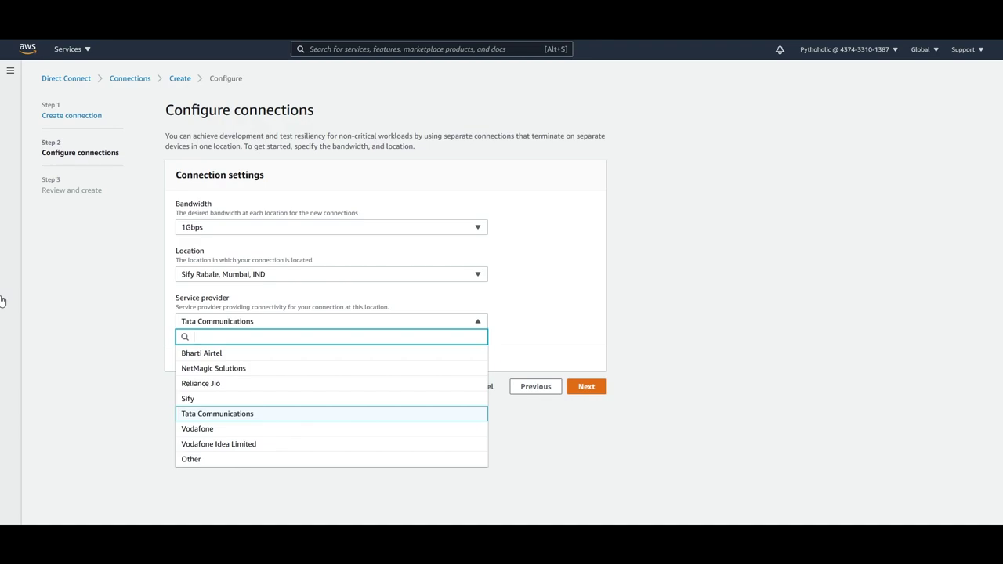
left_click(517, 307)
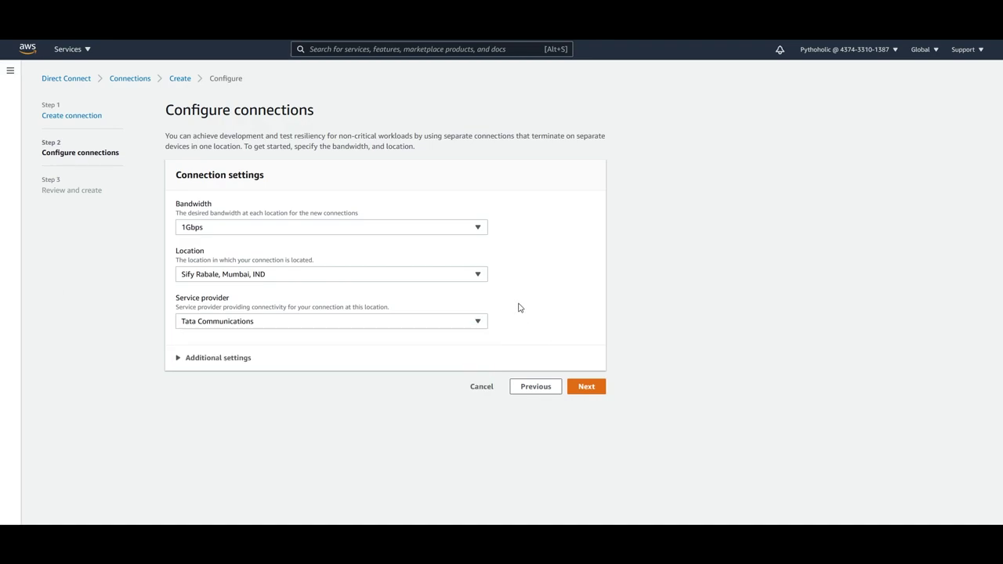
left_click(217, 357)
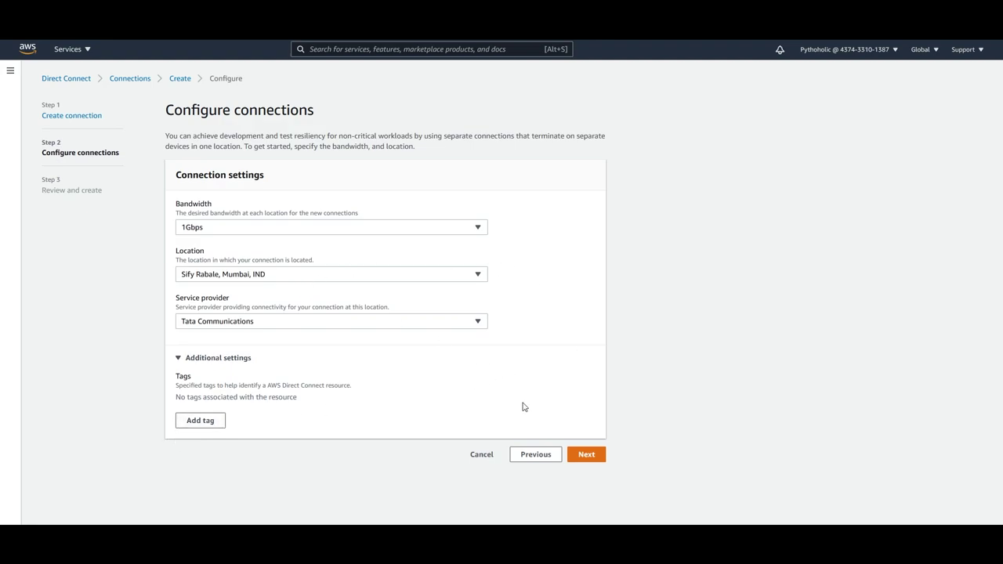
left_click(586, 454)
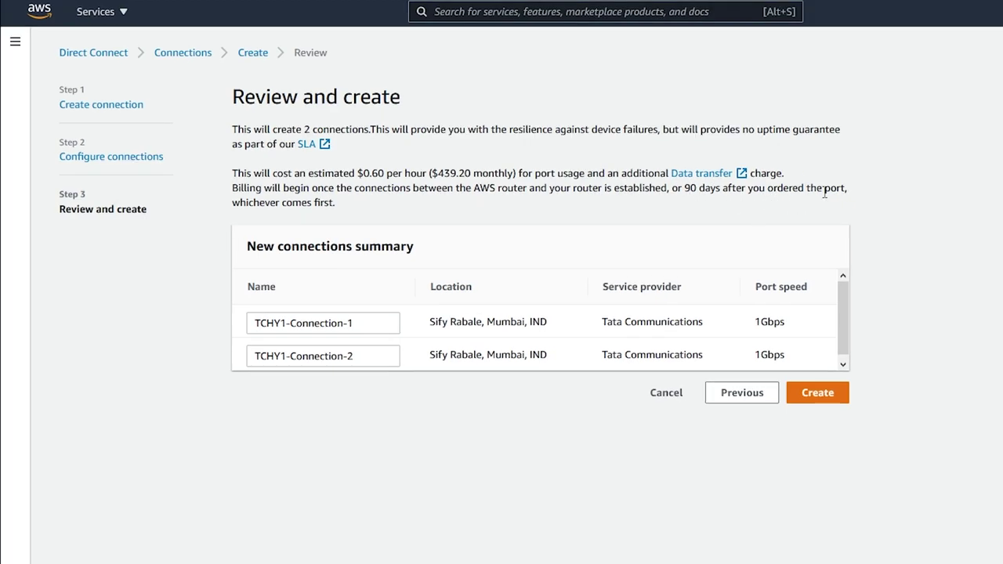
- Cancel the connection creation and start creating a virtual interface
scroll(799, 329, "down", 1)
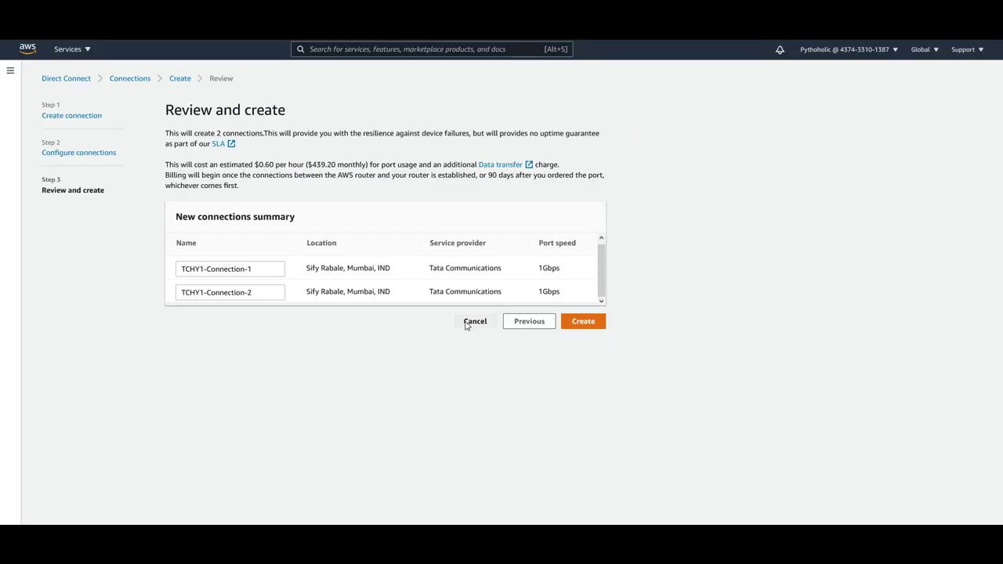
left_click(726, 428)
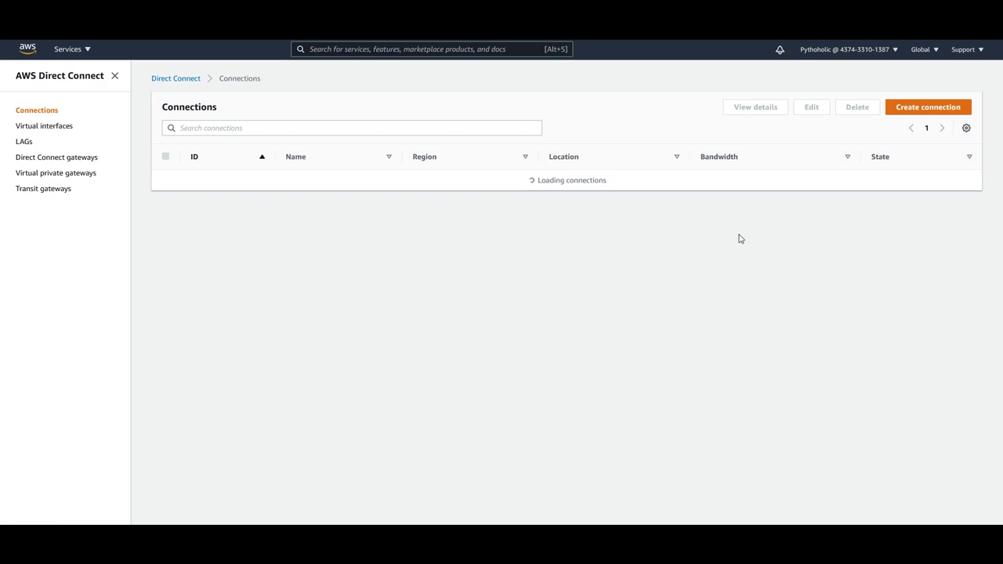
left_click(57, 130)
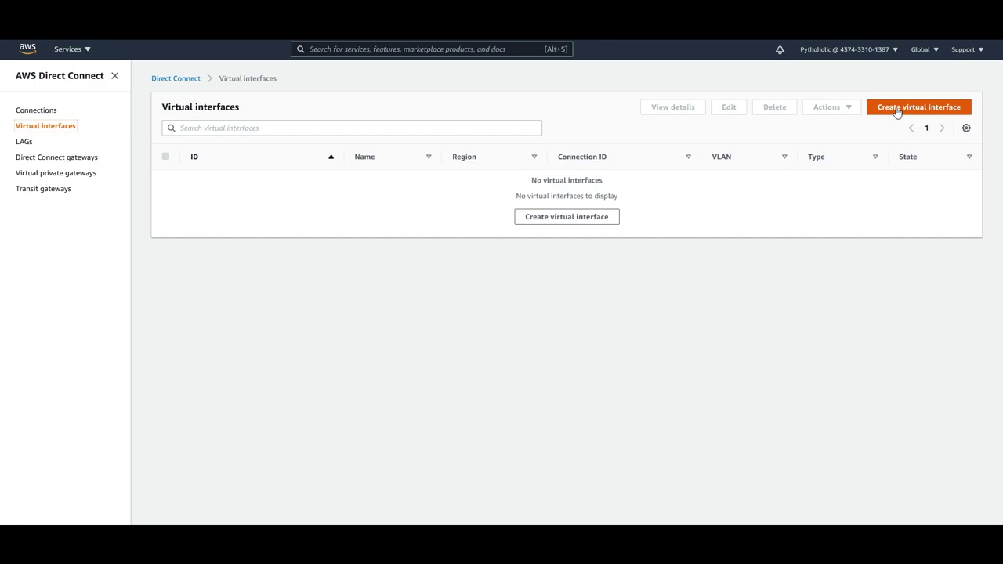
left_click(897, 109)
- Compare the Public and Transit virtual interface types and return the selection to Private
scroll(554, 260, "down", 2)
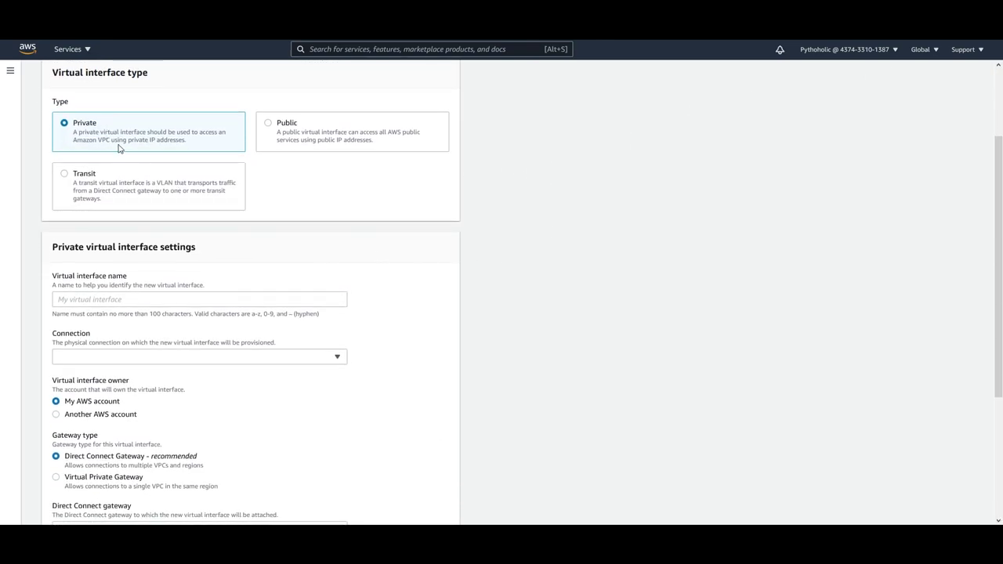
left_click(269, 125)
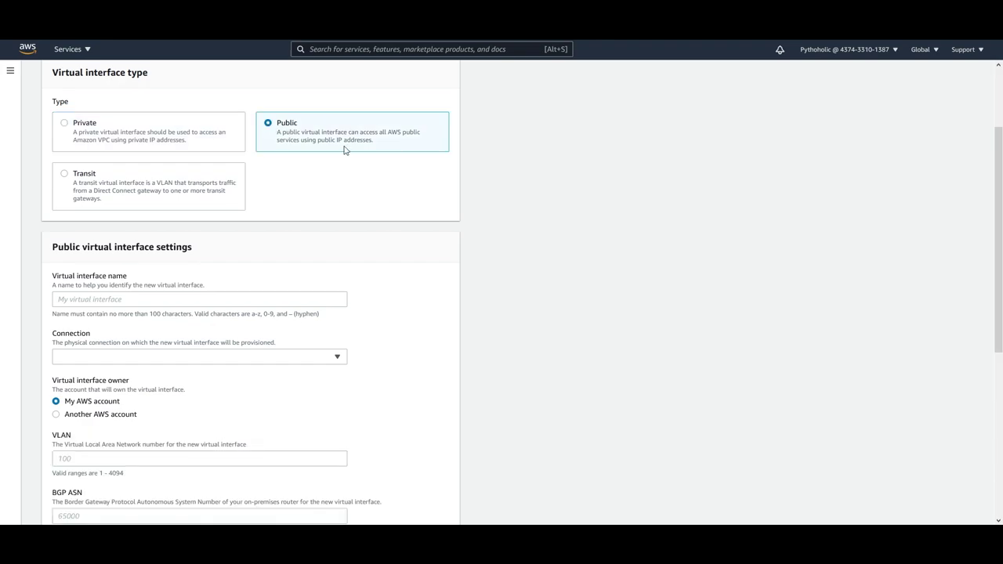
scroll(336, 190, "down", 2)
scroll(74, 110, "up", 2)
left_click(64, 173)
left_click(64, 123)
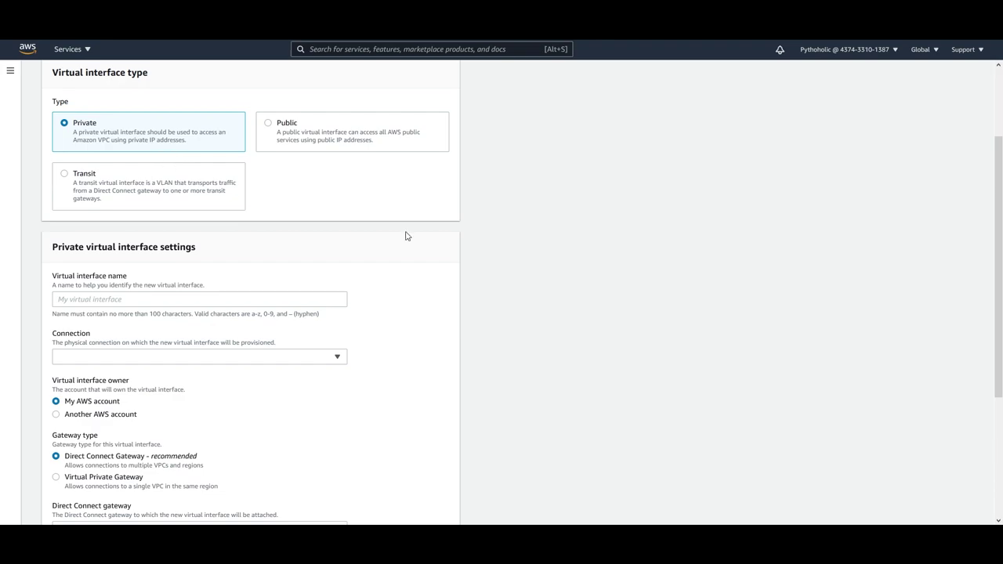
- Inspect the private virtual interface's name and connection fields, keeping My AWS account as the owner
scroll(402, 250, "down", 1)
left_click(125, 242)
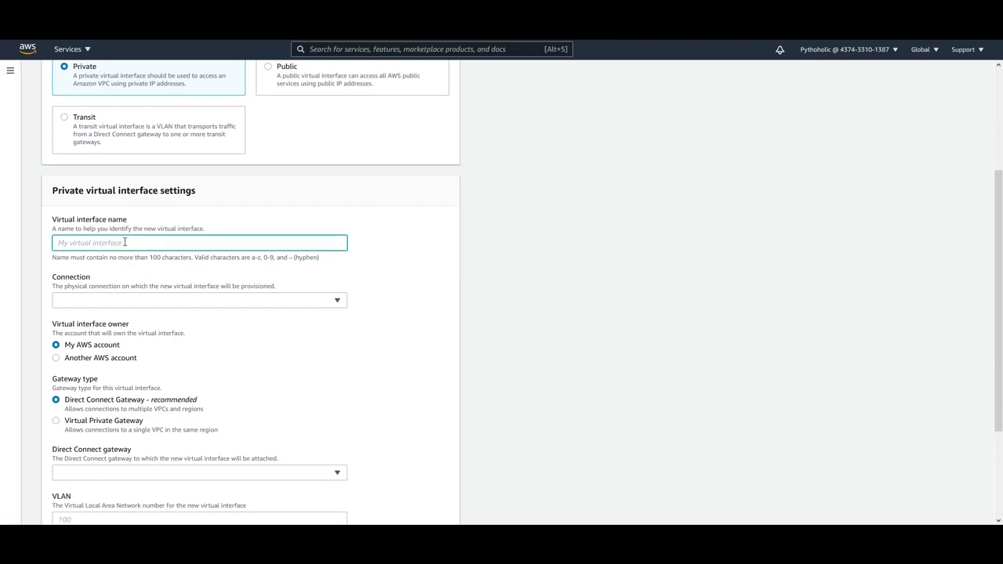
left_click(309, 304)
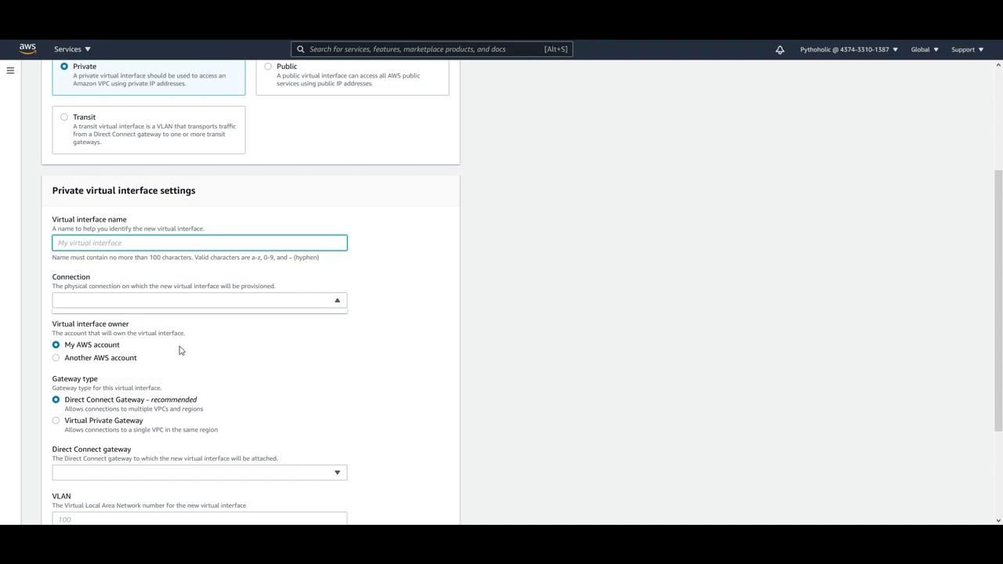
left_click(99, 358)
left_click(87, 370)
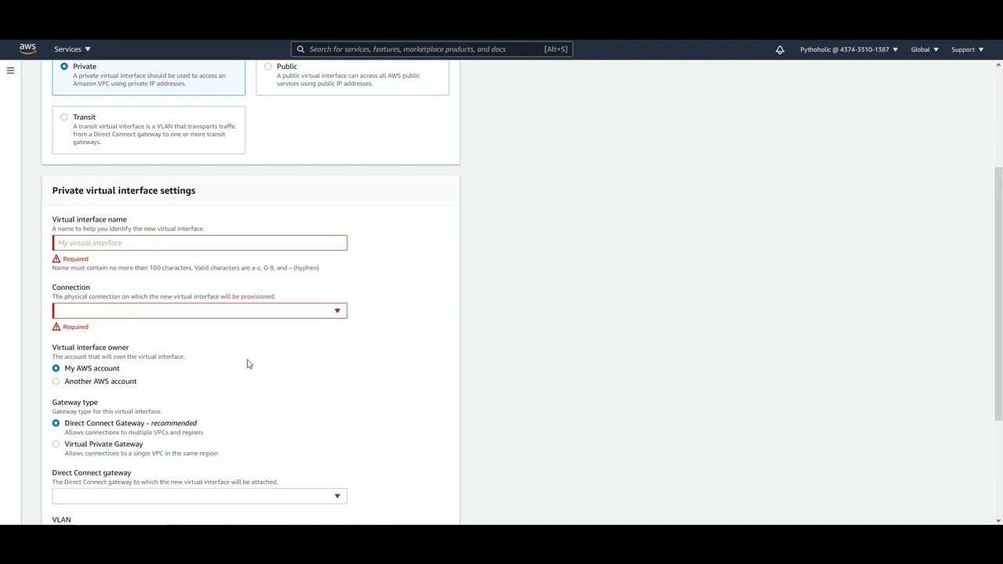
- Compare the two gateway types, set the gateway type to Virtual Private Gateway, and open the list of virtual private gateways
scroll(235, 364, "down", 2)
left_click_drag(52, 295, 110, 293)
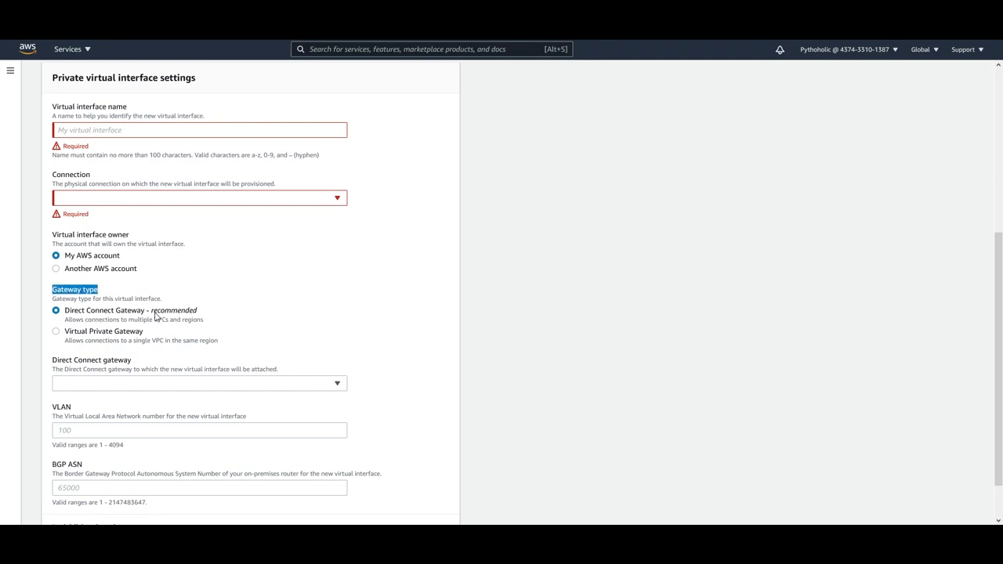
left_click(256, 312)
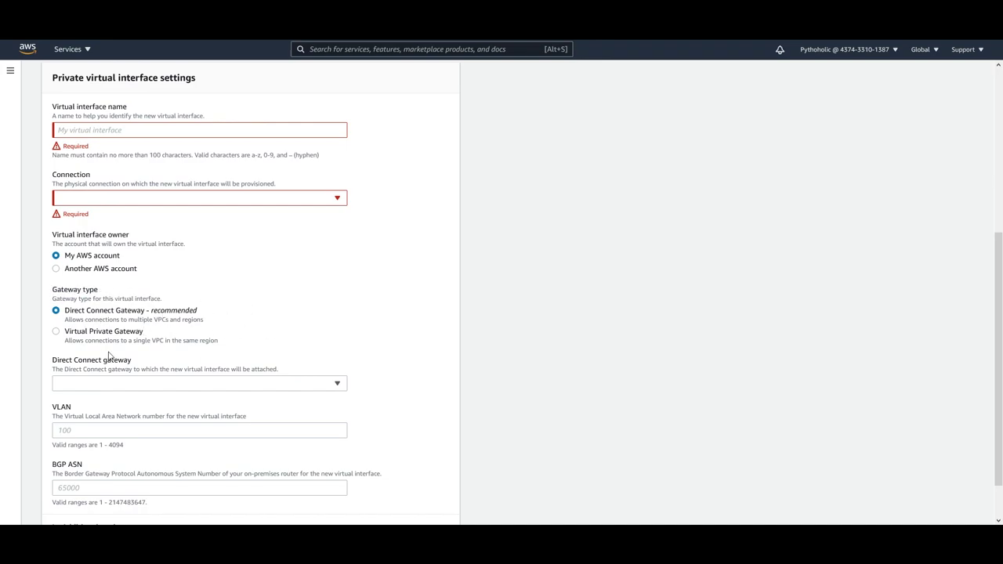
scroll(307, 340, "down", 1)
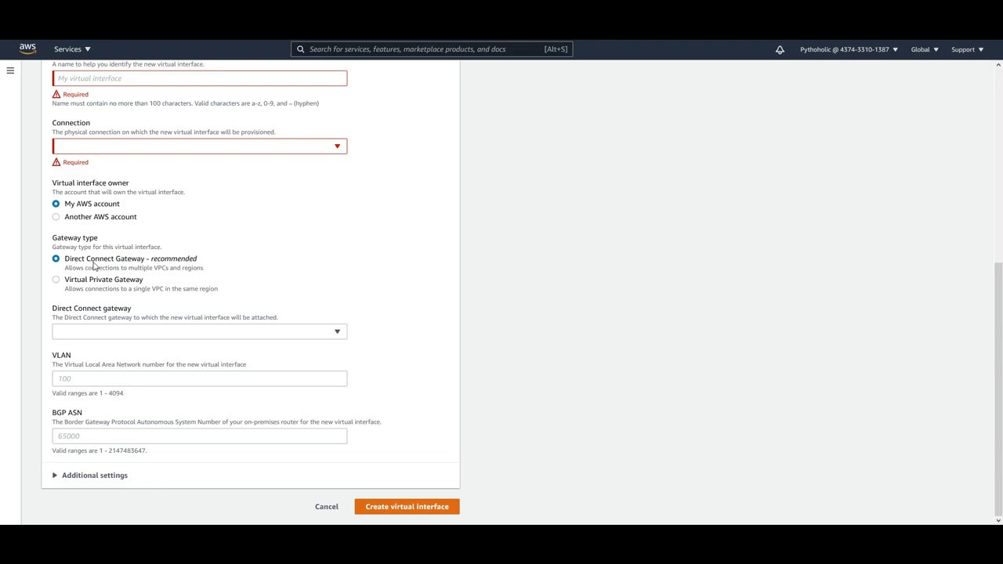
scroll(193, 257, "up", 1)
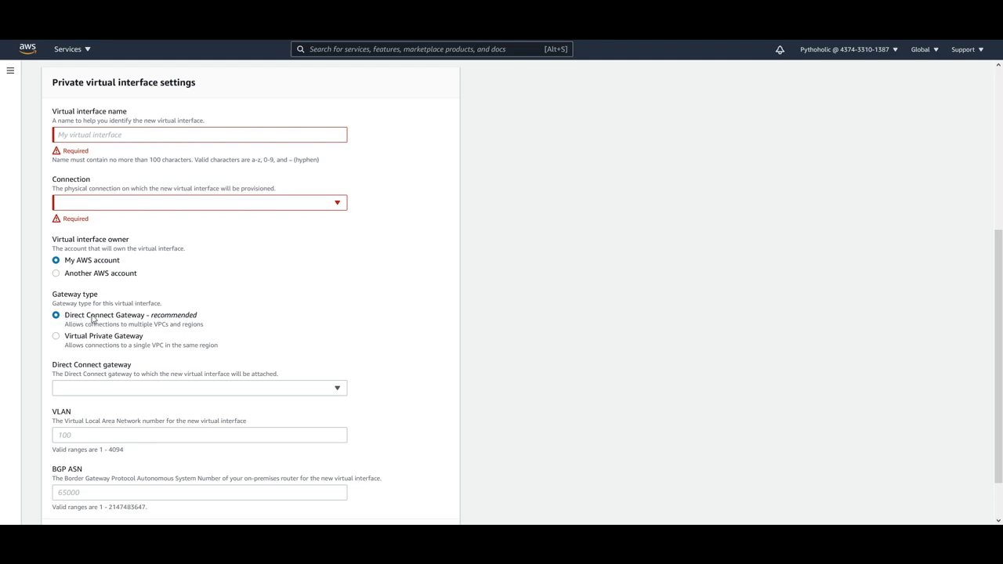
left_click(56, 336)
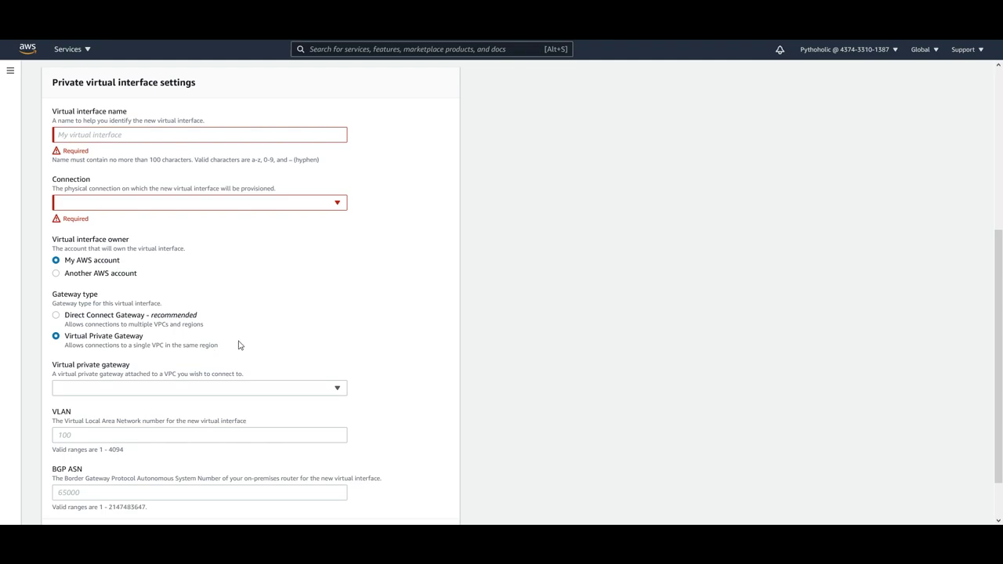
left_click(114, 322)
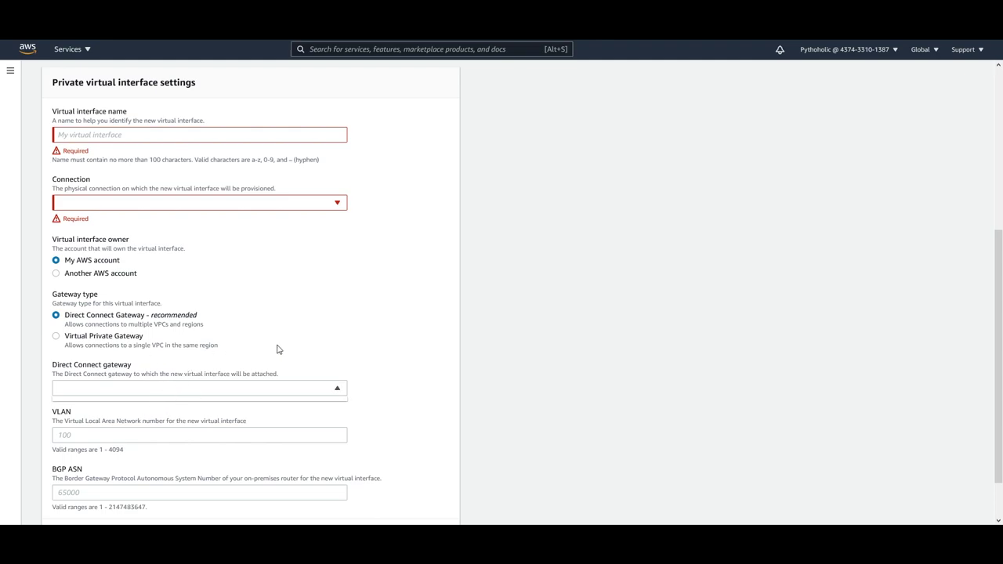
left_click(77, 336)
left_click(129, 385)
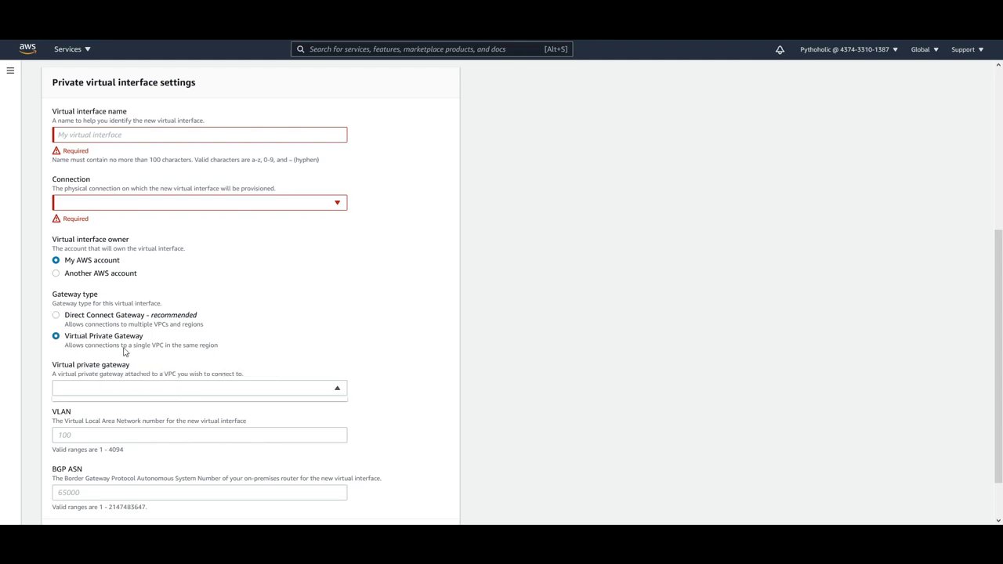
- Set the gateway type to Direct Connect Gateway and inspect the VLAN and BGP ASN fields
left_click(85, 324)
scroll(85, 325, "down", 1)
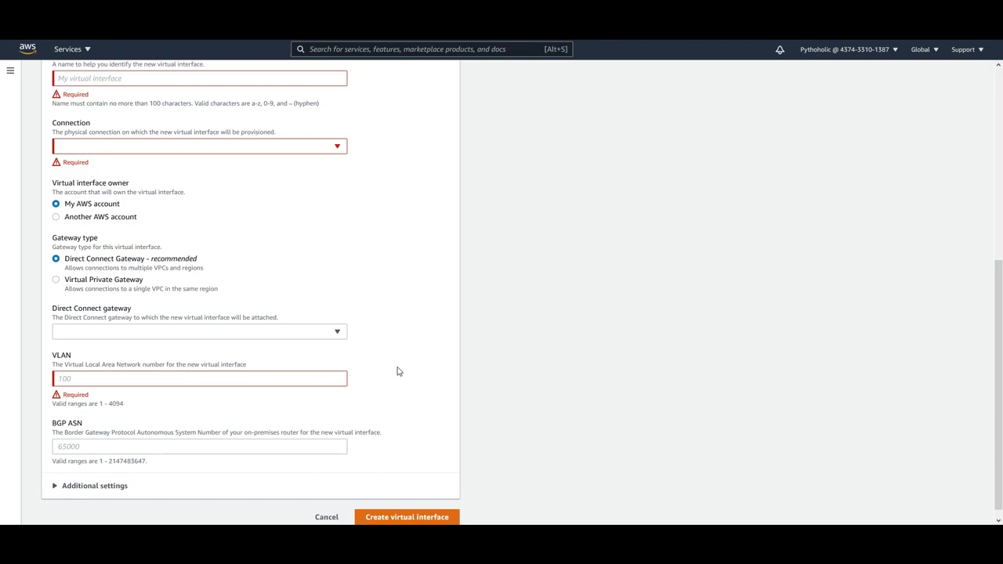
scroll(397, 372, "down", 1)
left_click(118, 436)
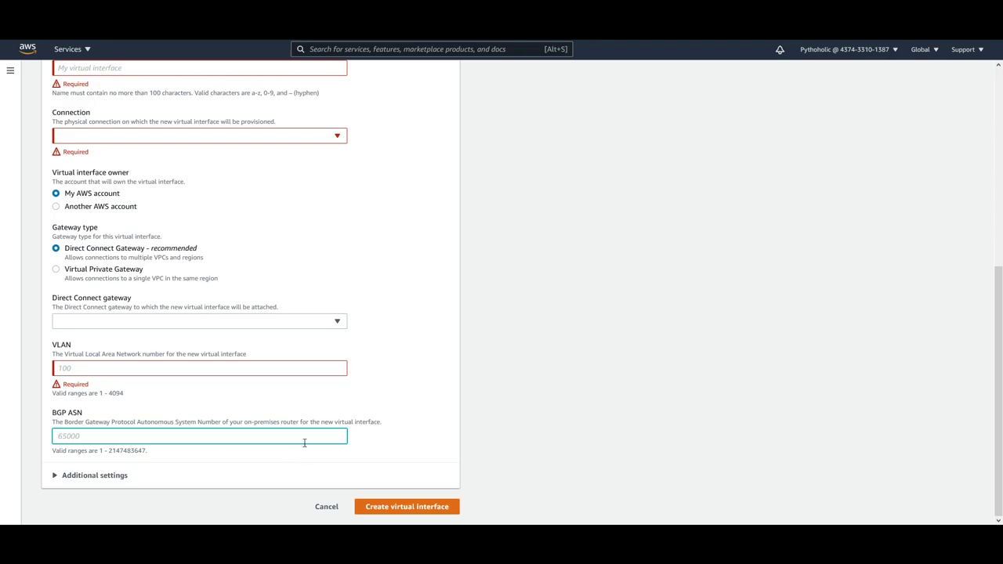
left_click(387, 400)
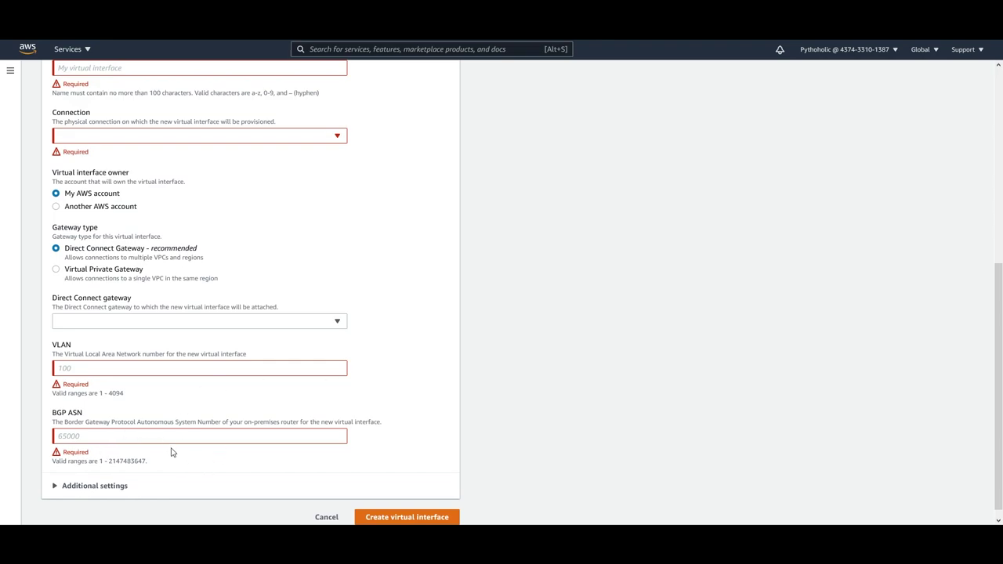
- Expand the additional settings and examine the address family, router peer IP, BGP authentication key and Jumbo MTU options
left_click(126, 486)
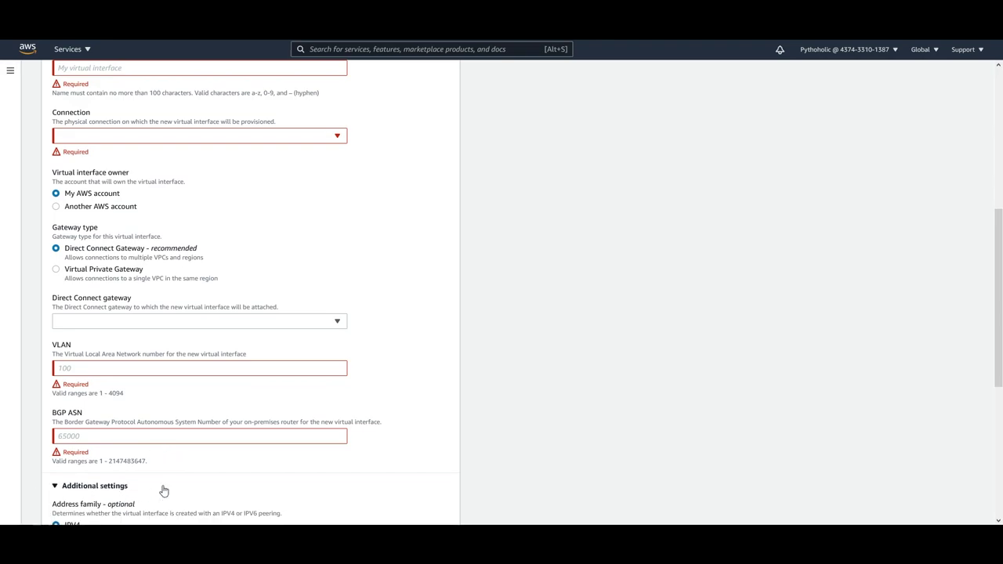
scroll(193, 467, "down", 3)
scroll(295, 337, "down", 2)
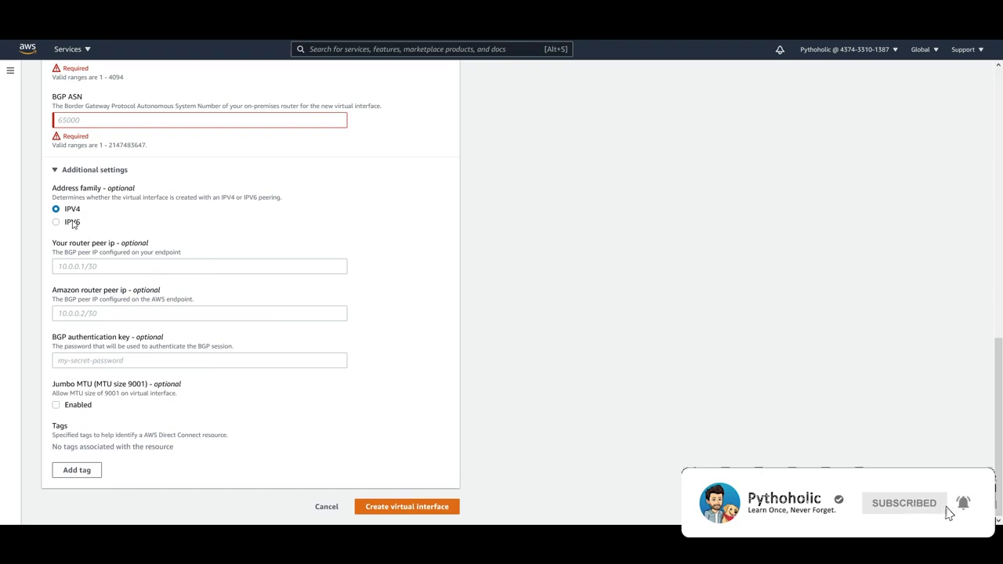
left_click(112, 267)
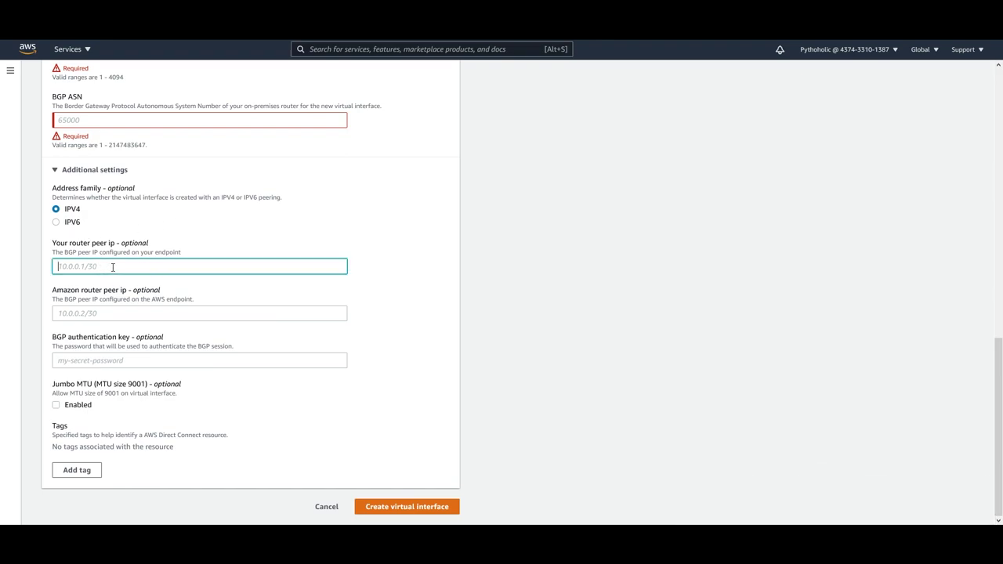
left_click(118, 311)
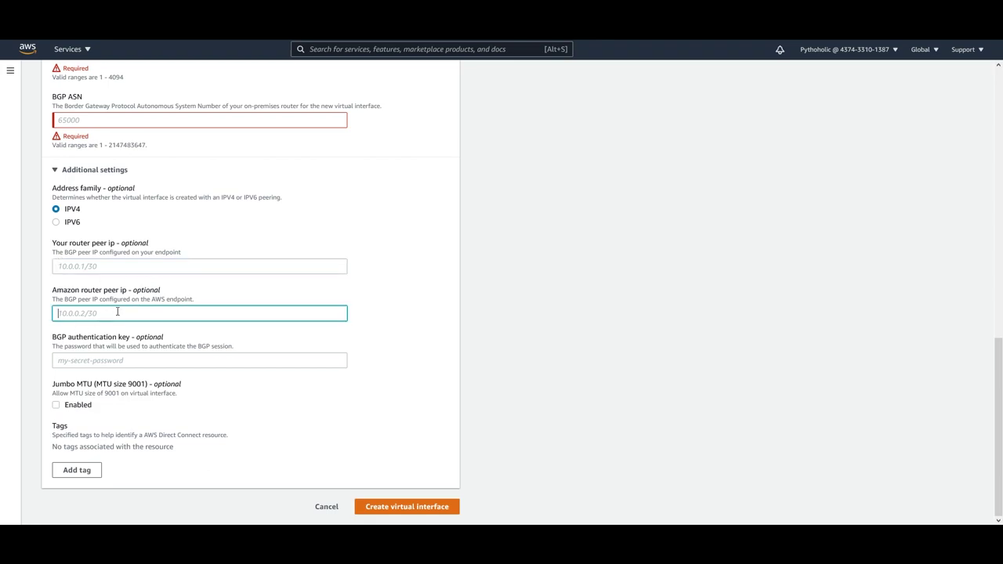
left_click(121, 362)
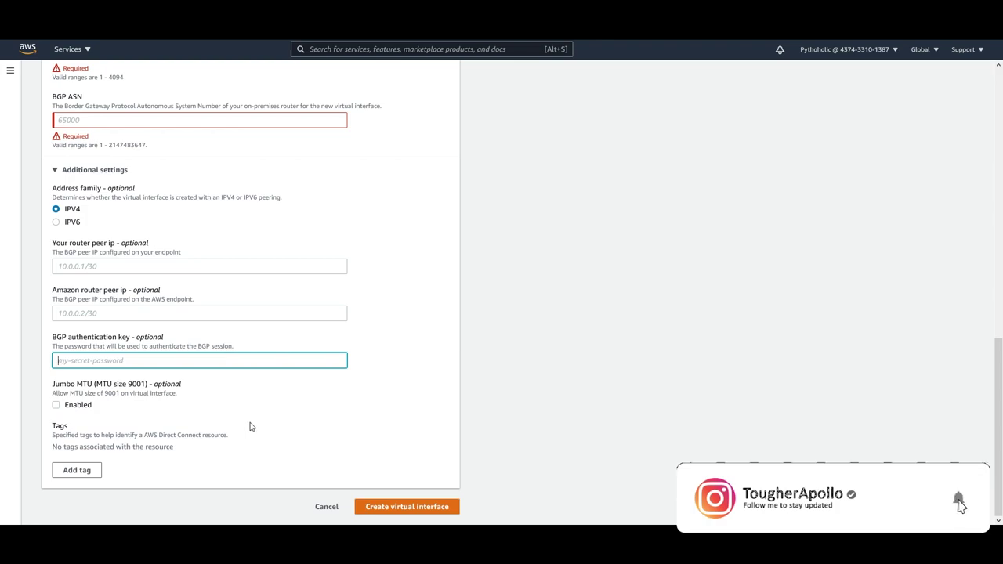
scroll(249, 423, "up", 1)
scroll(366, 426, "down", 1)
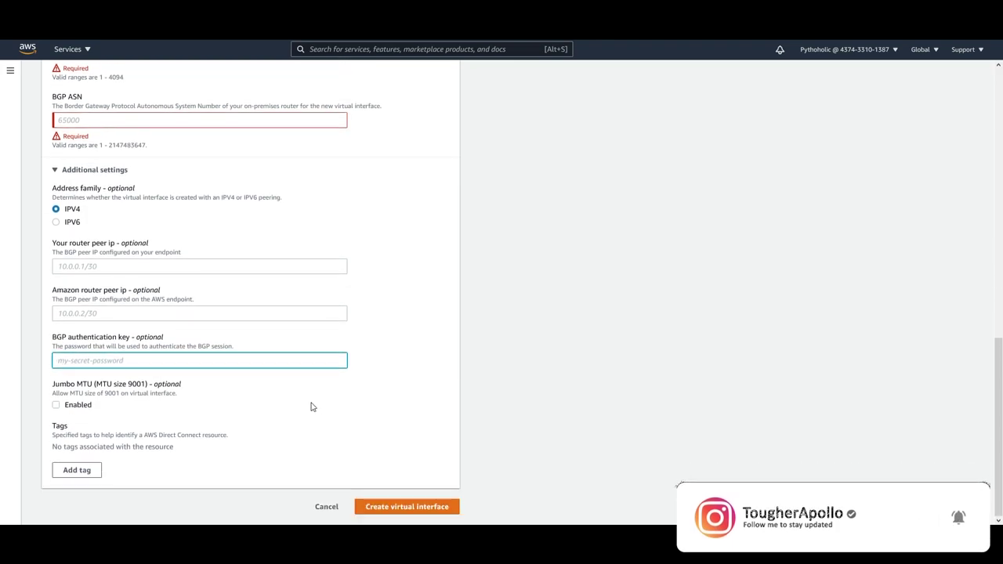
- Collapse the additional settings and review the private virtual interface form from the type selection down to the BGP ASN
scroll(235, 376, "up", 2)
left_click(55, 283)
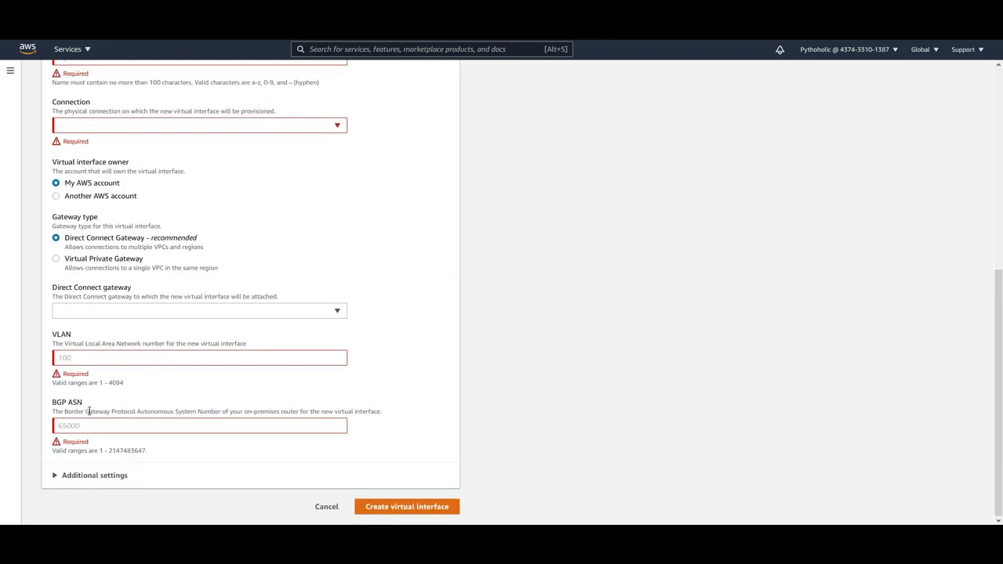
scroll(48, 296, "up", 2)
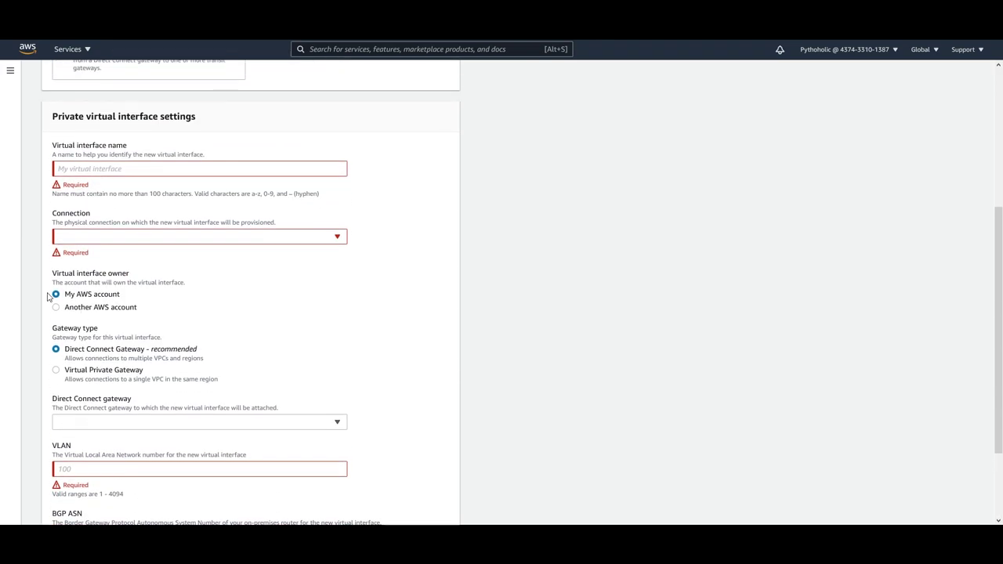
scroll(269, 259, "up", 4)
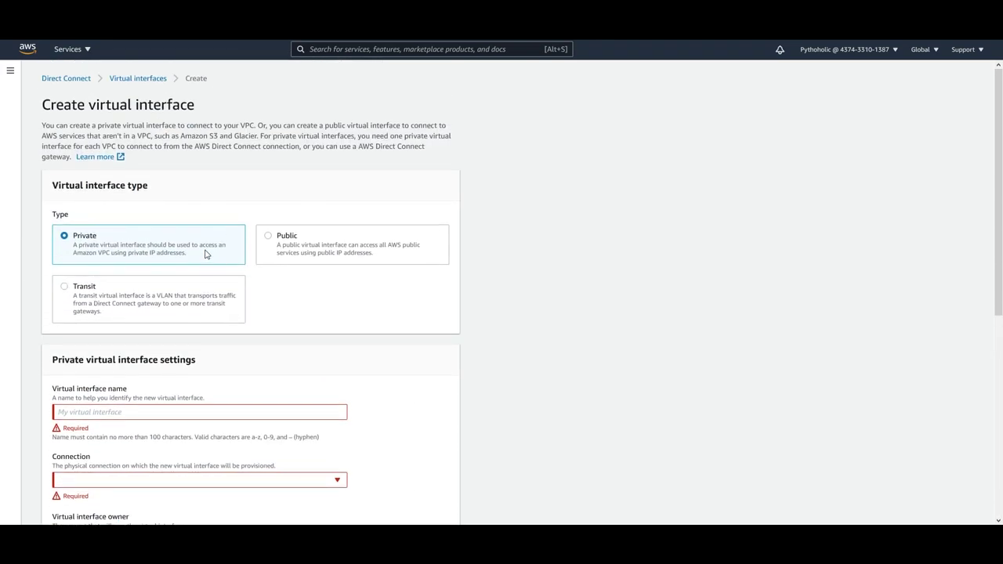
scroll(369, 312, "down", 6)
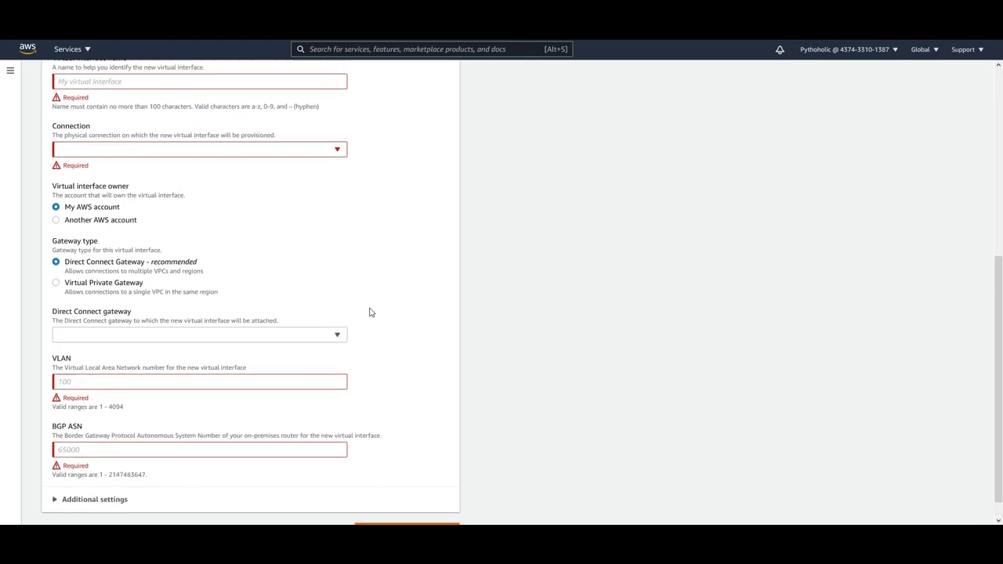
scroll(367, 312, "up", 6)
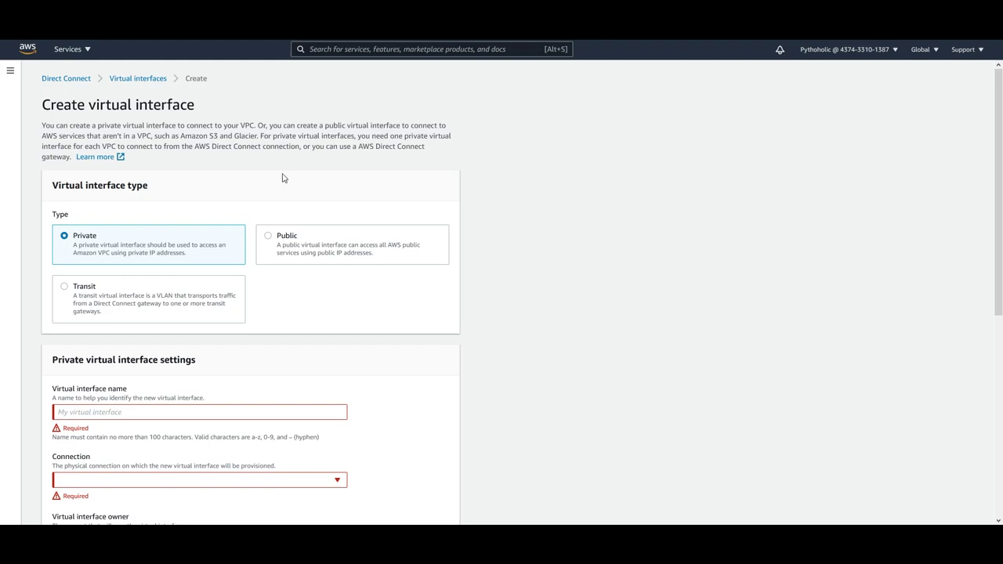
- Switch the virtual interface type to Public and examine its settings, including the peer IPs and prefixes to advertise
left_click(268, 239)
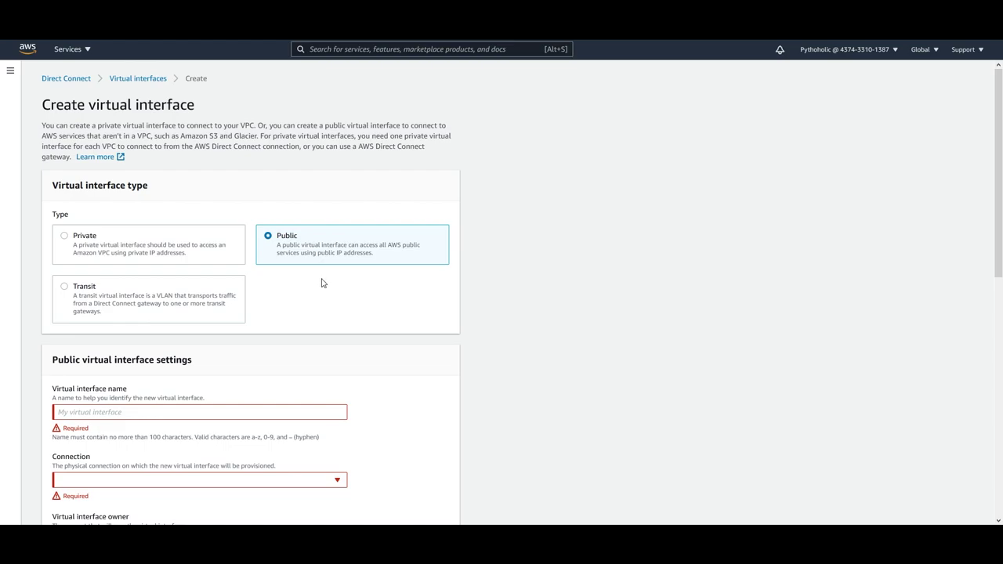
scroll(322, 283, "down", 6)
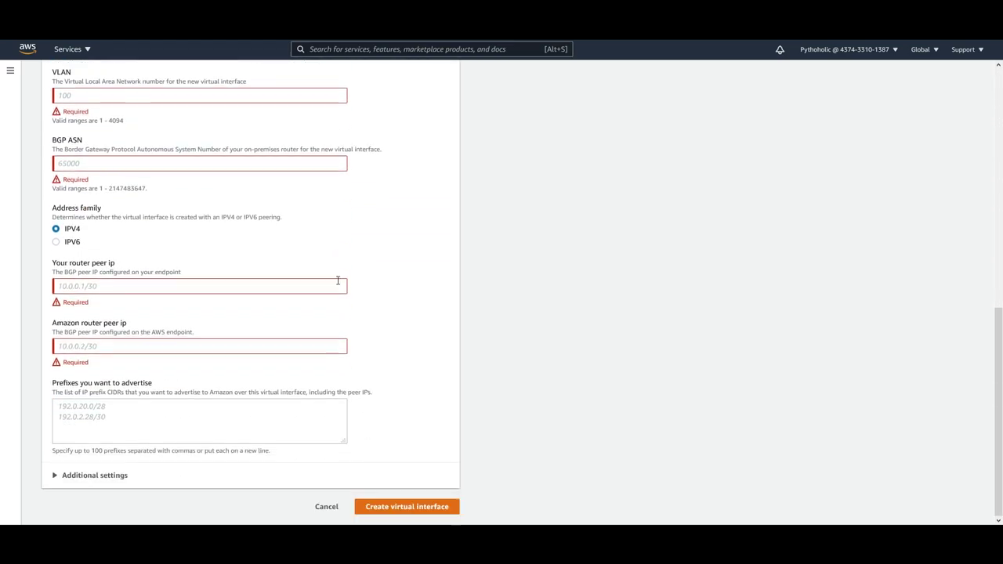
scroll(338, 280, "up", 6)
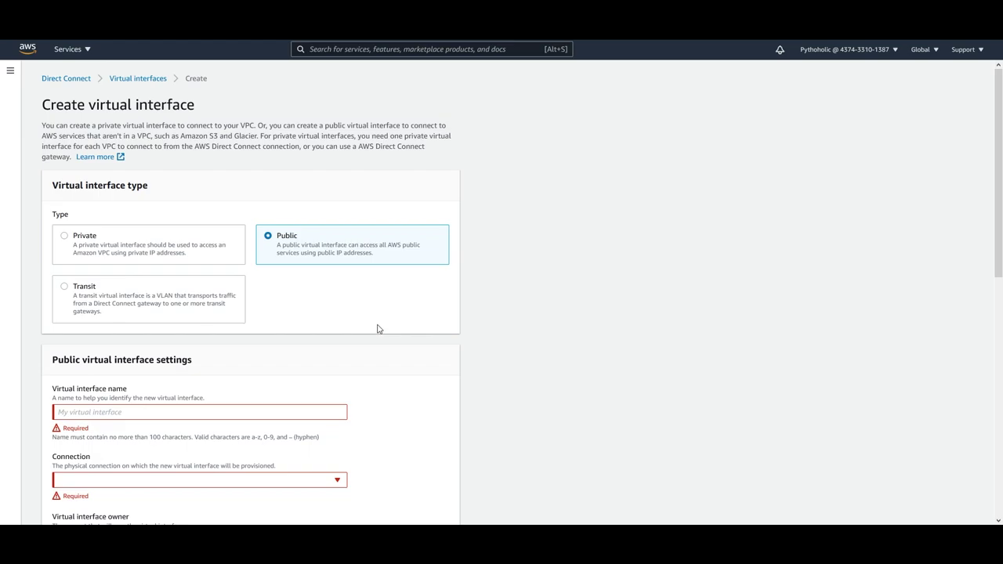
scroll(377, 328, "down", 3)
scroll(376, 326, "up", 3)
scroll(416, 337, "down", 5)
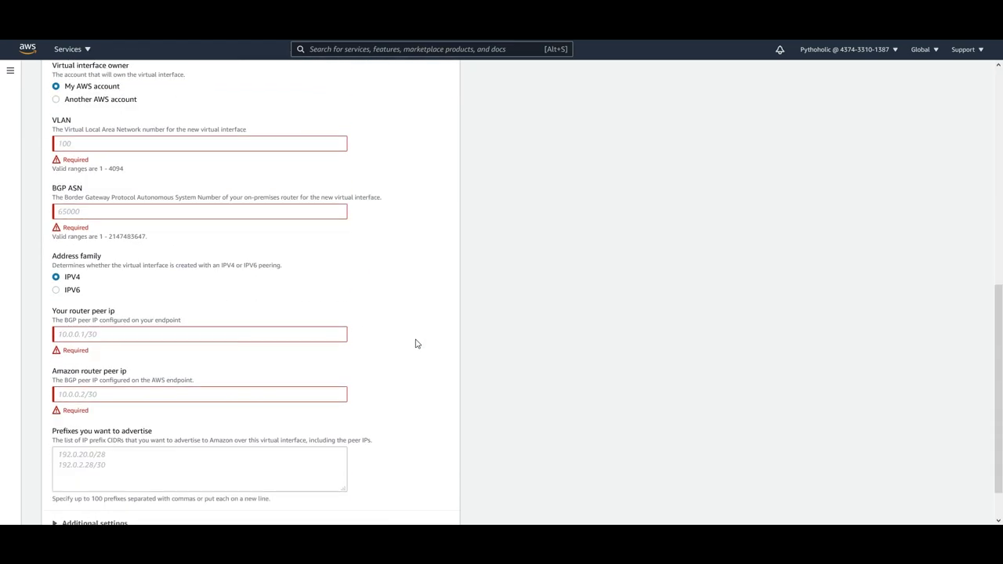
scroll(416, 343, "down", 3)
- Cancel the virtual interface creation and start creating a LAG
left_click(323, 507)
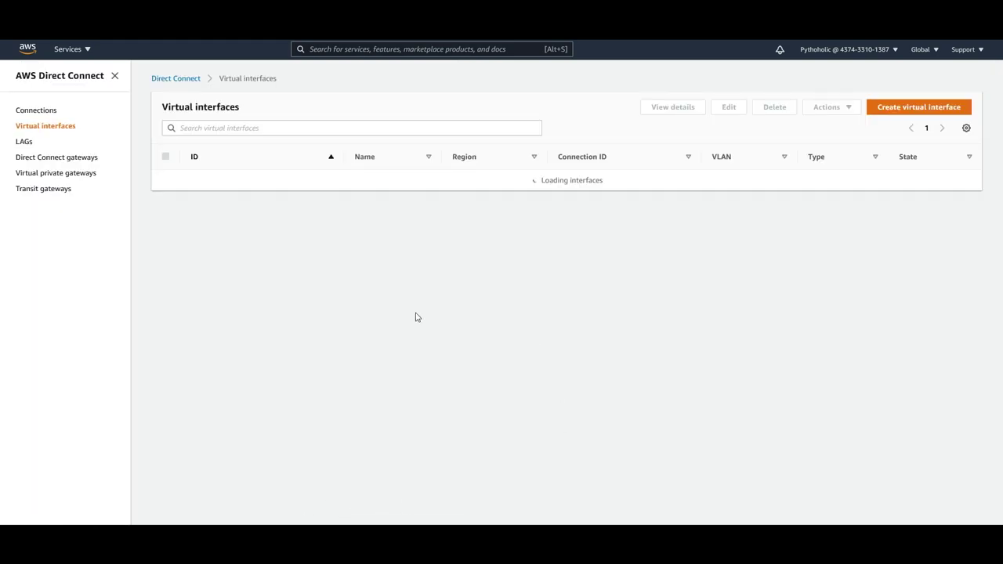
left_click(24, 142)
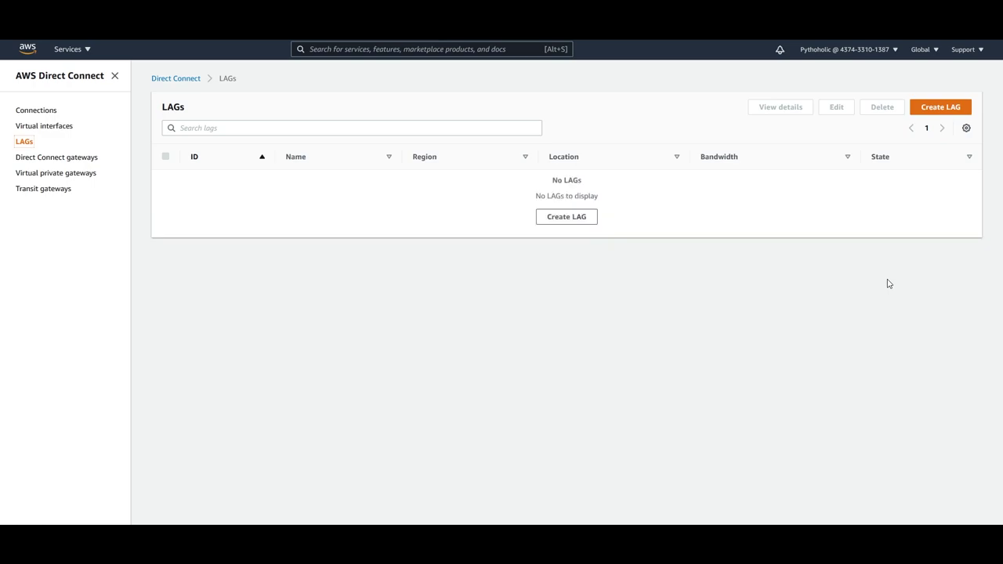
left_click(943, 114)
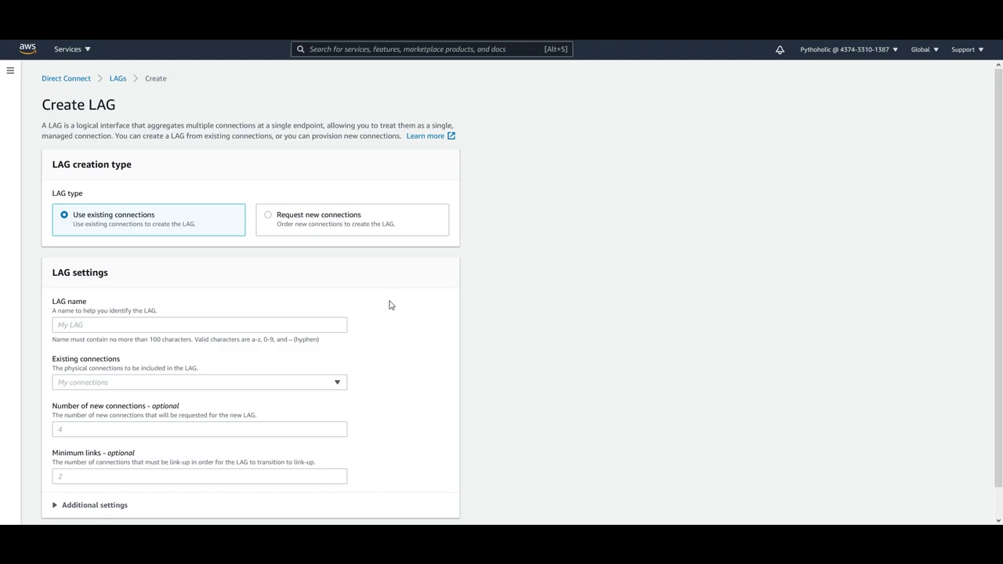
- Compare the descriptions of the Use existing connections and Request new connections LAG types
left_click_drag(76, 214, 154, 214)
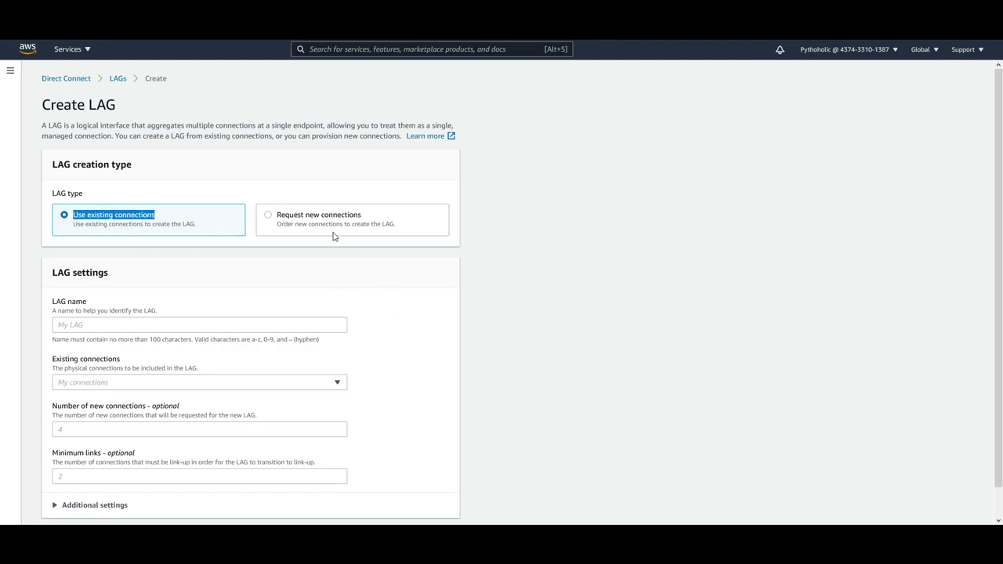
left_click_drag(276, 214, 340, 212)
left_click(351, 284)
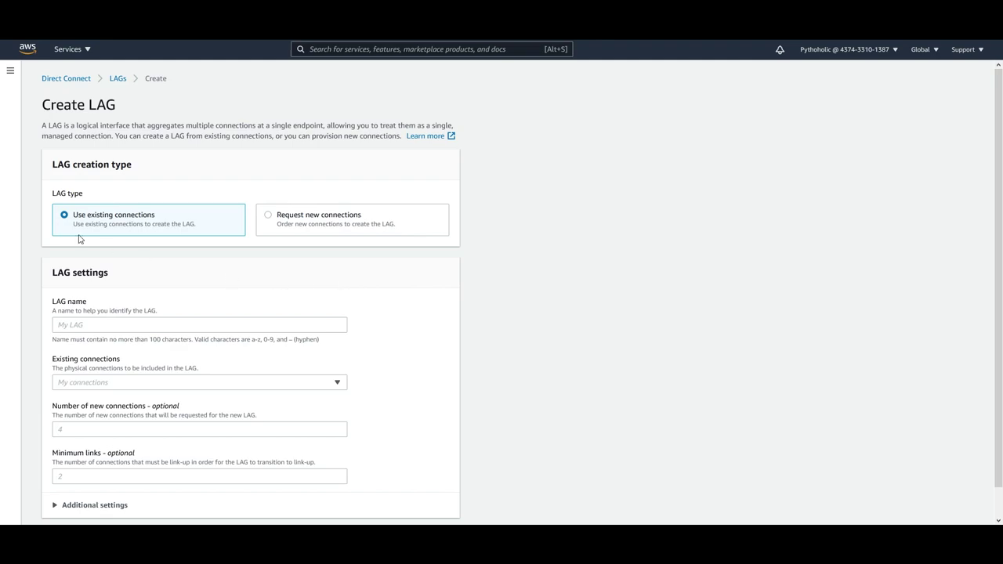
left_click_drag(73, 225, 197, 229)
left_click(389, 287)
scroll(389, 287, "down", 1)
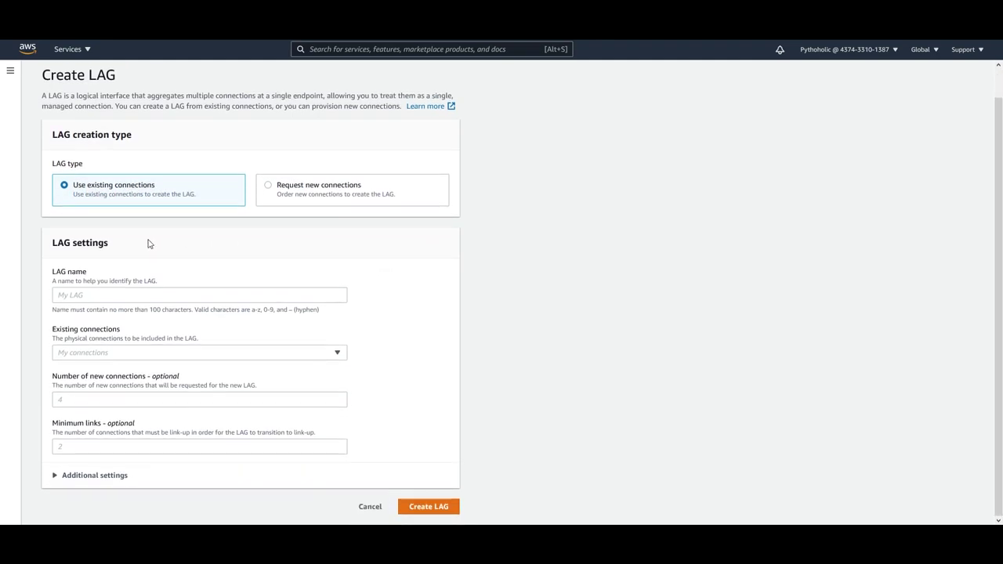
- Inspect the LAG name field and check the list of existing connections
left_click(98, 293)
left_click(245, 355)
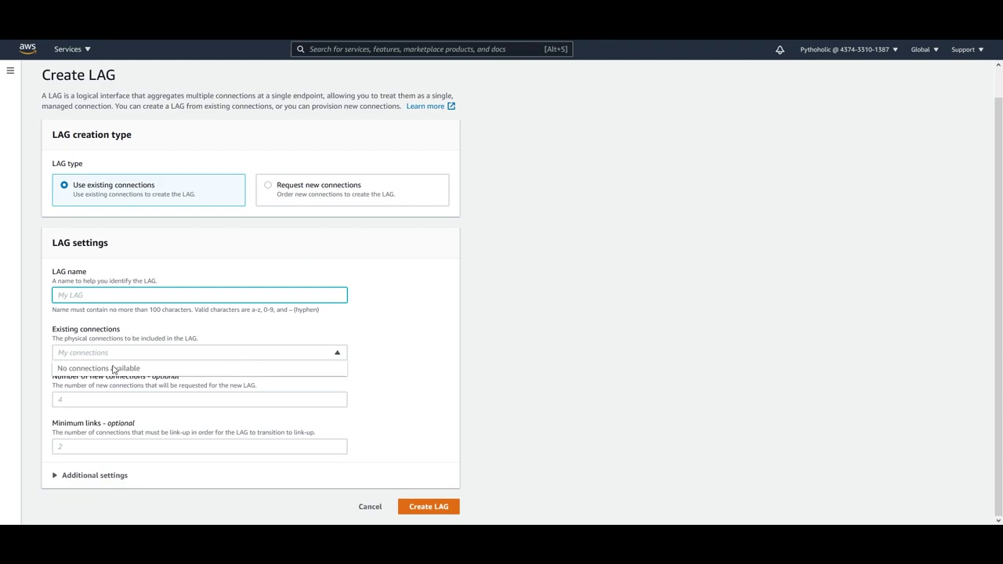
left_click(420, 331)
scroll(419, 333, "down", 1)
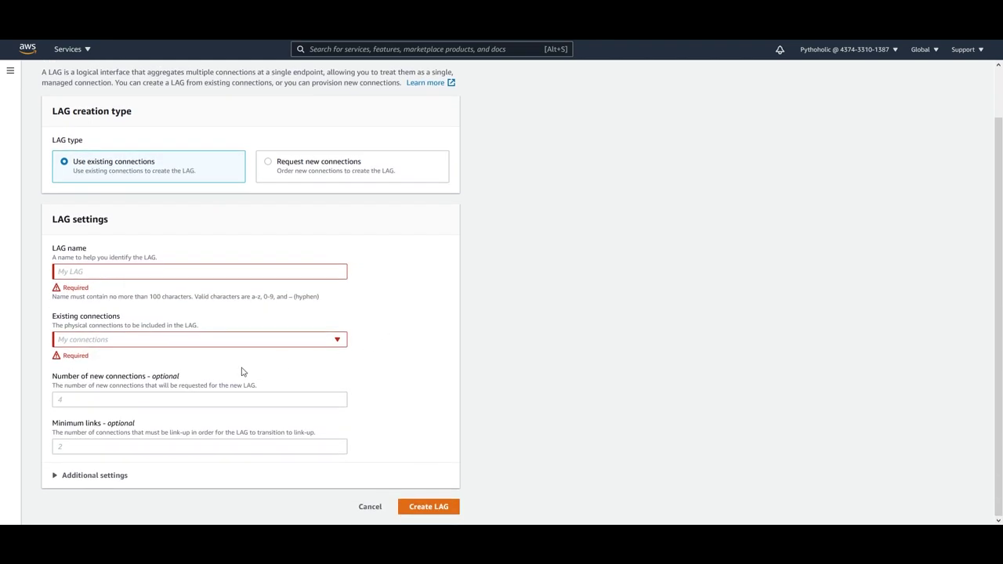
- Inspect the optional fields for the number of new connections and the minimum links
left_click(58, 446)
left_click(57, 381)
left_click_drag(56, 381, 181, 376)
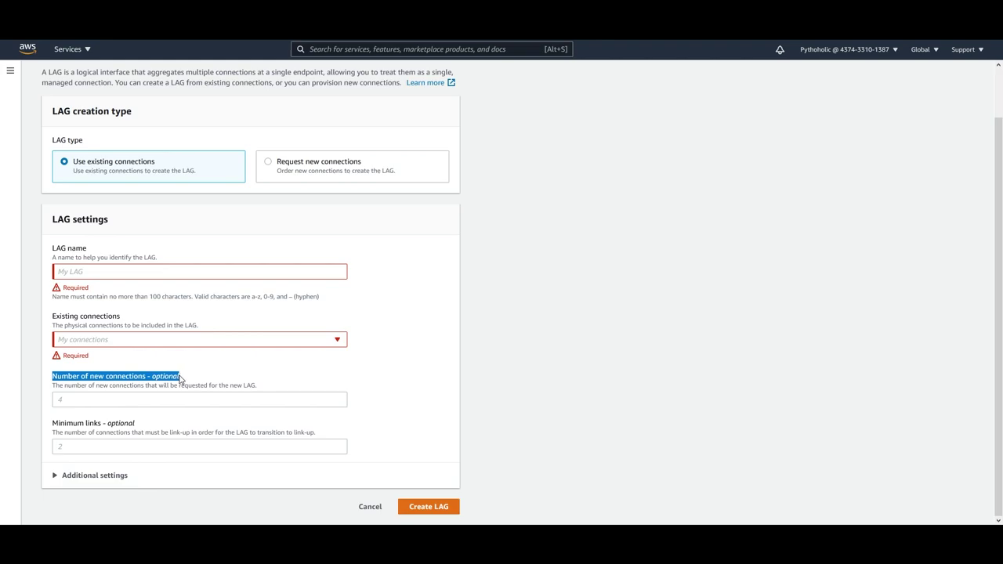
left_click(388, 394)
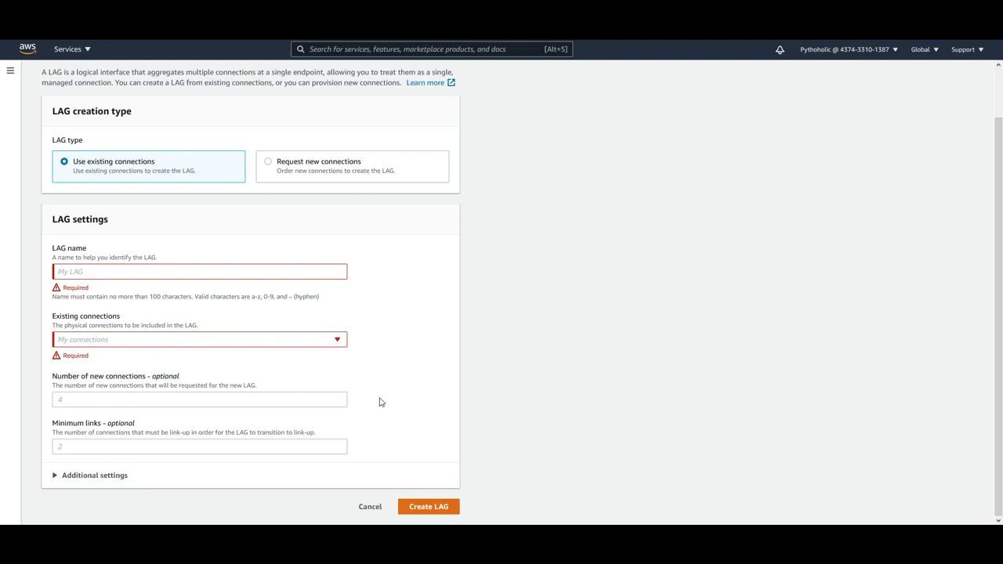
left_click(72, 400)
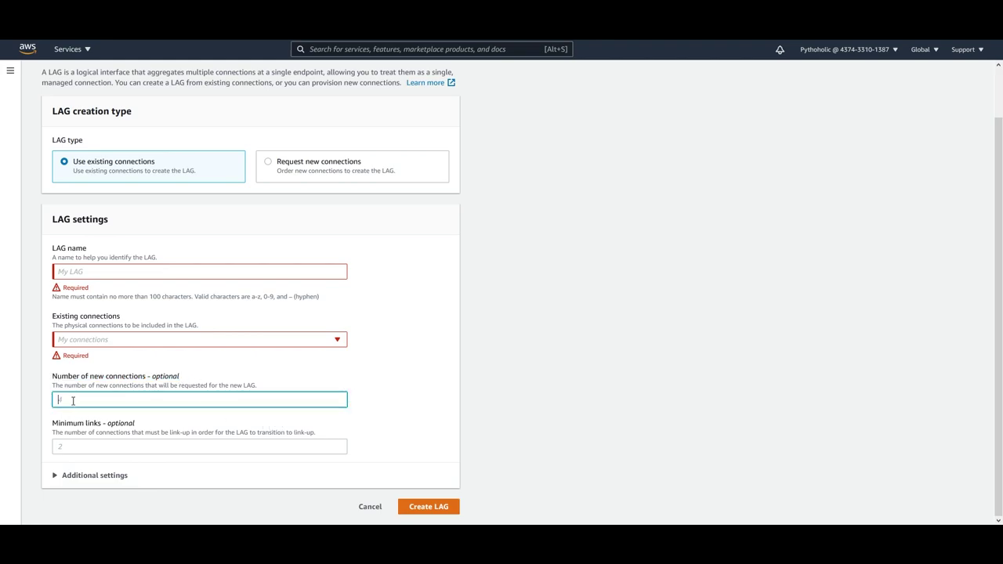
left_click(88, 446)
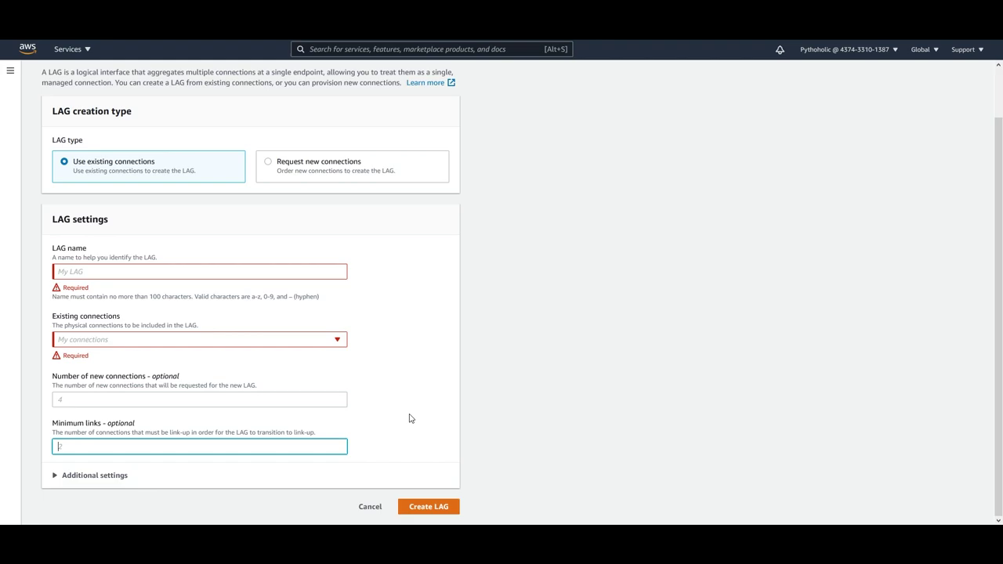
- Expand the LAG's additional settings and examine the options for tags and child connection tags
left_click(54, 475)
scroll(451, 421, "down", 3)
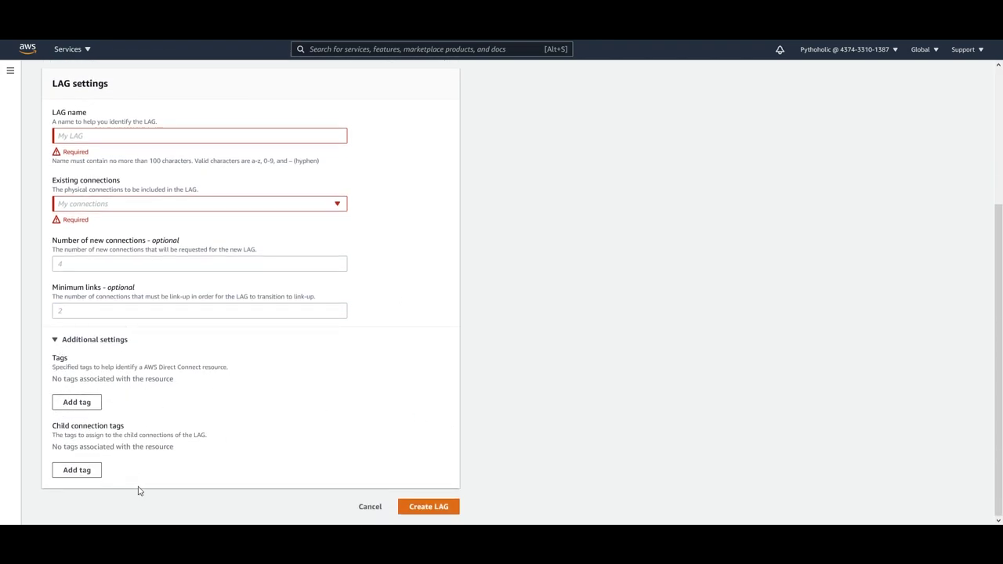
scroll(370, 401, "up", 3)
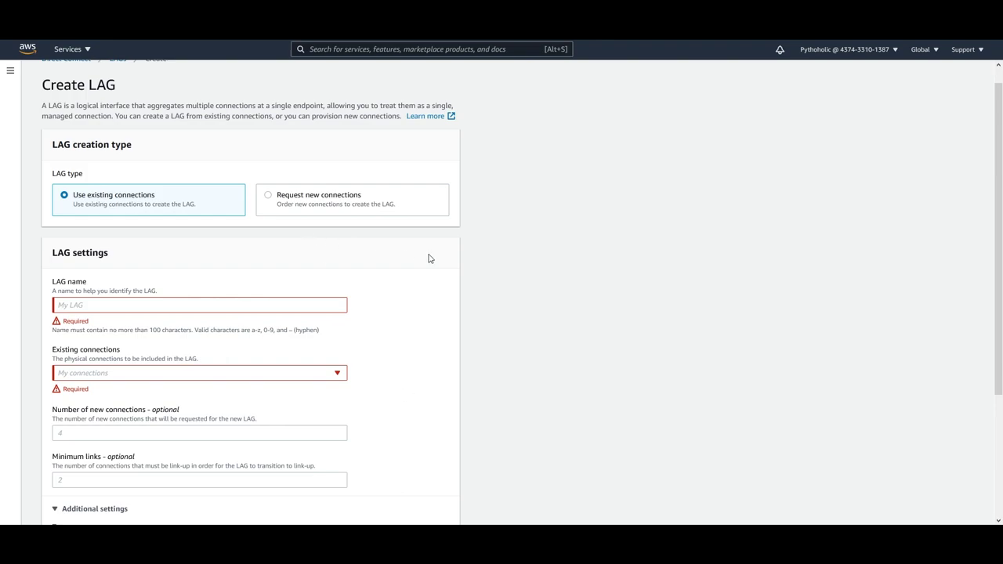
- Set the LAG type to Request new connections, then examine the available locations and port speed setting
left_click(268, 197)
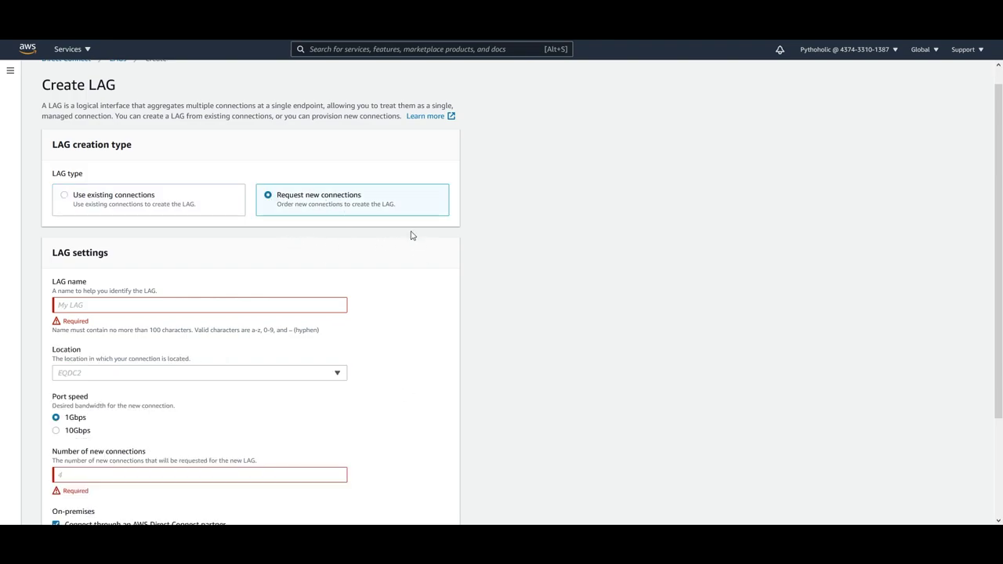
scroll(392, 282, "down", 3)
left_click(339, 261)
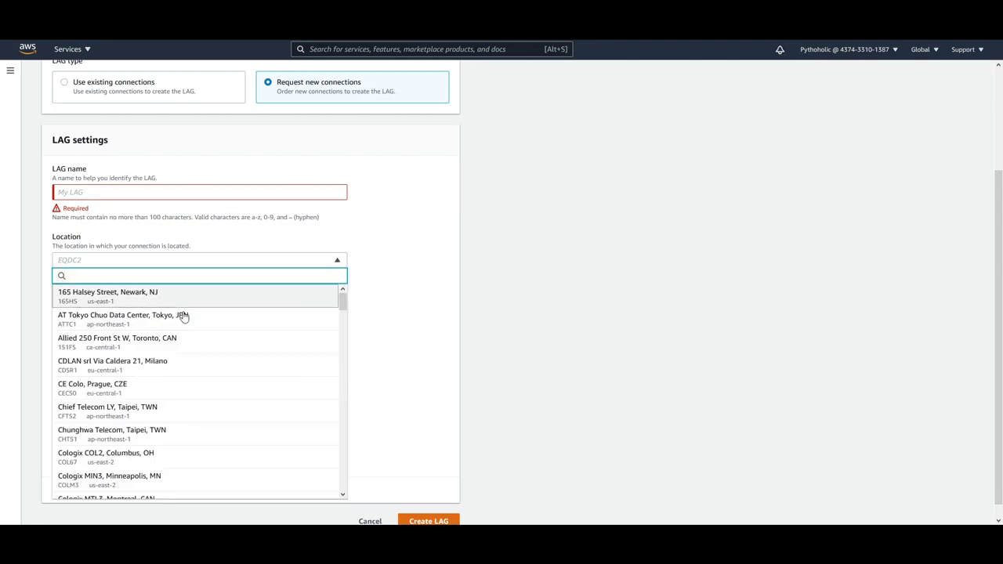
double_click(419, 294)
scroll(82, 309, "down", 1)
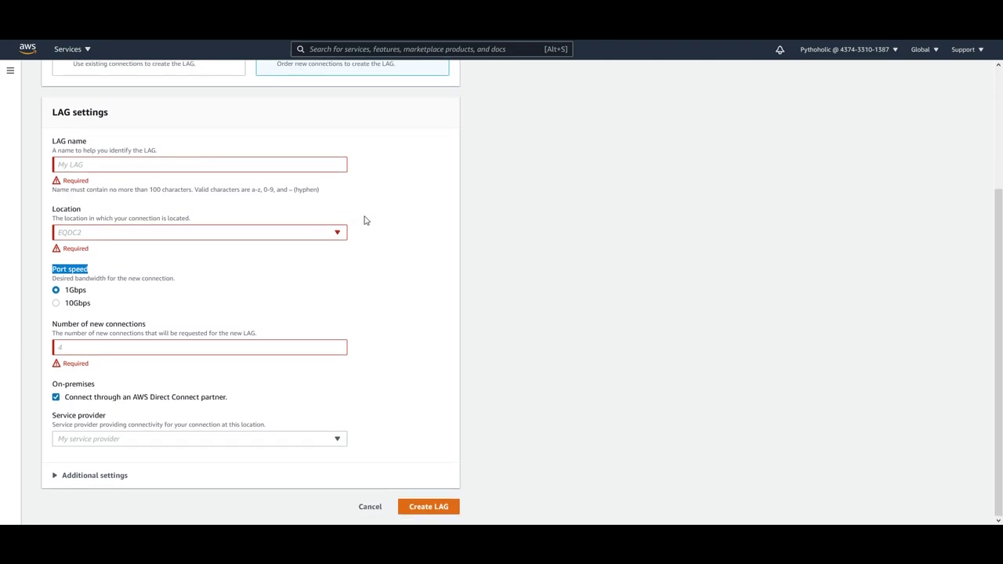
- Abandon the LAG creation and inspect the name and Amazon side ASN fields for a new Direct Connect gateway without creating it
left_click(370, 506)
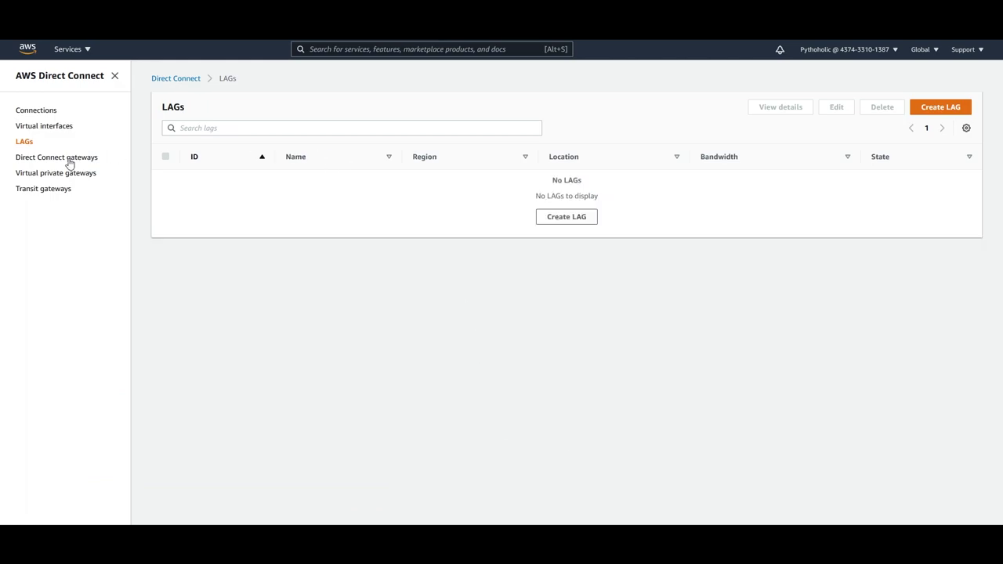
left_click(69, 162)
left_click(915, 109)
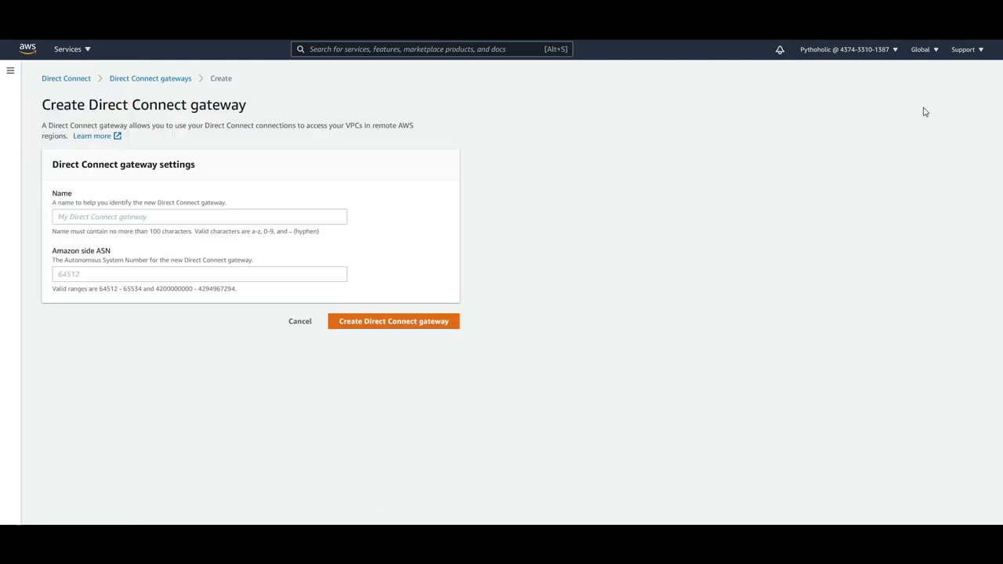
left_click(114, 218)
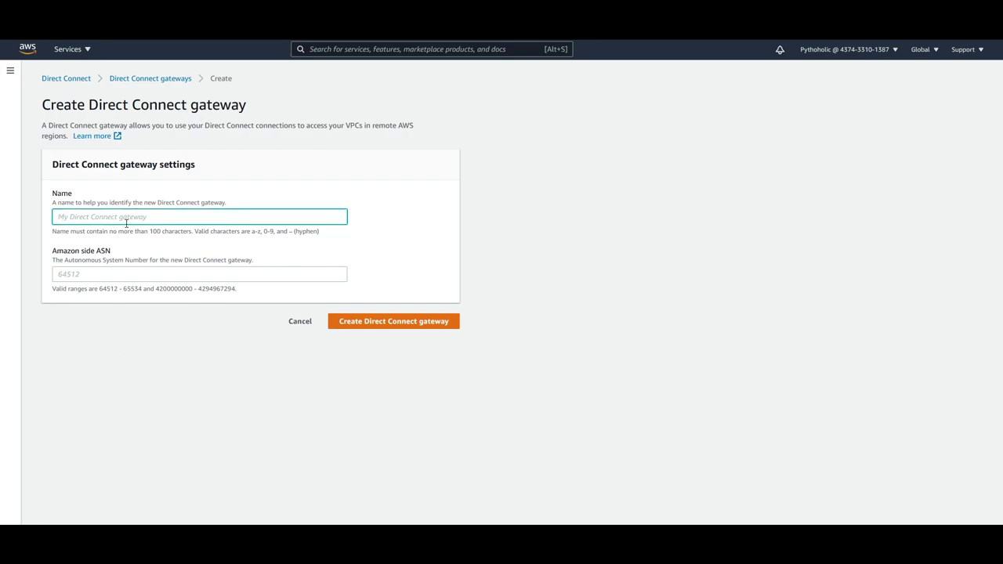
left_click(112, 276)
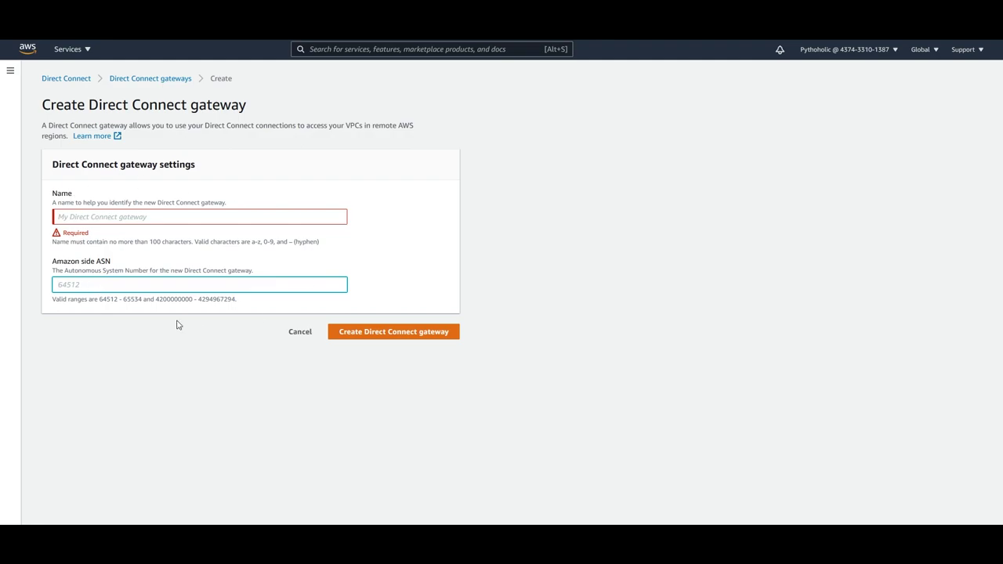
left_click(297, 332)
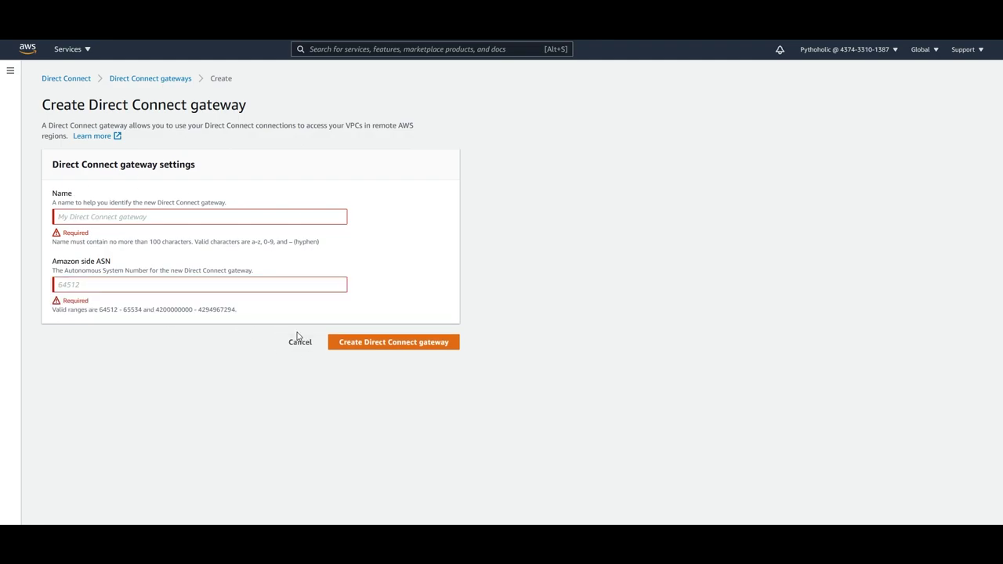
left_click(297, 342)
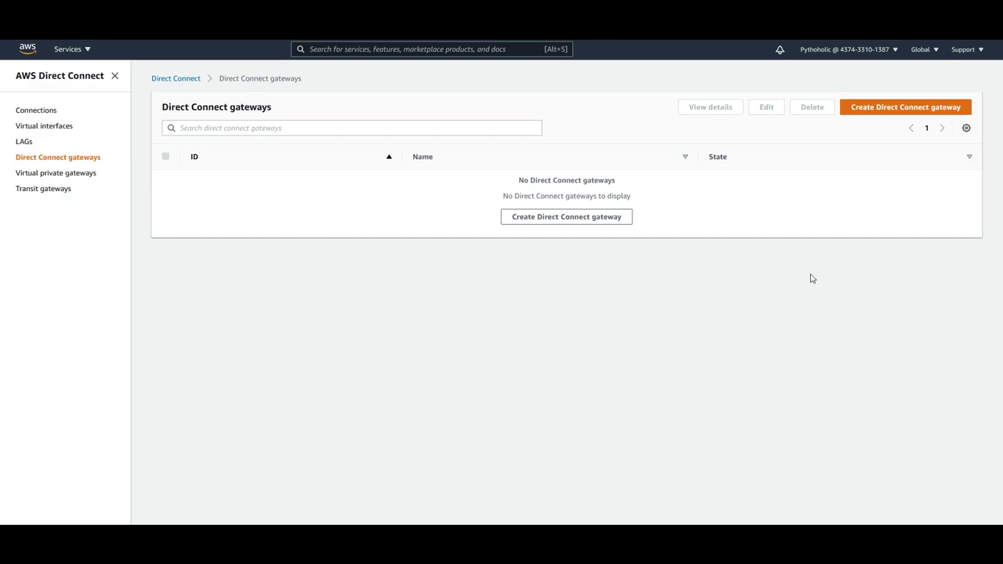
- Examine the gateway type and Direct Connect gateway options for a new private virtual interface, and return to the Direct Connect gateways list
left_click(39, 127)
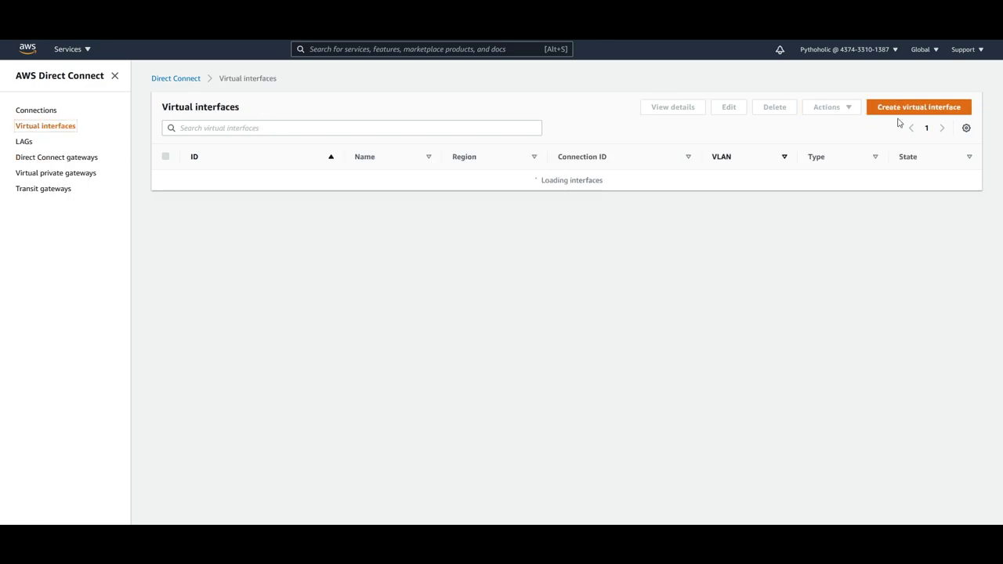
left_click(919, 107)
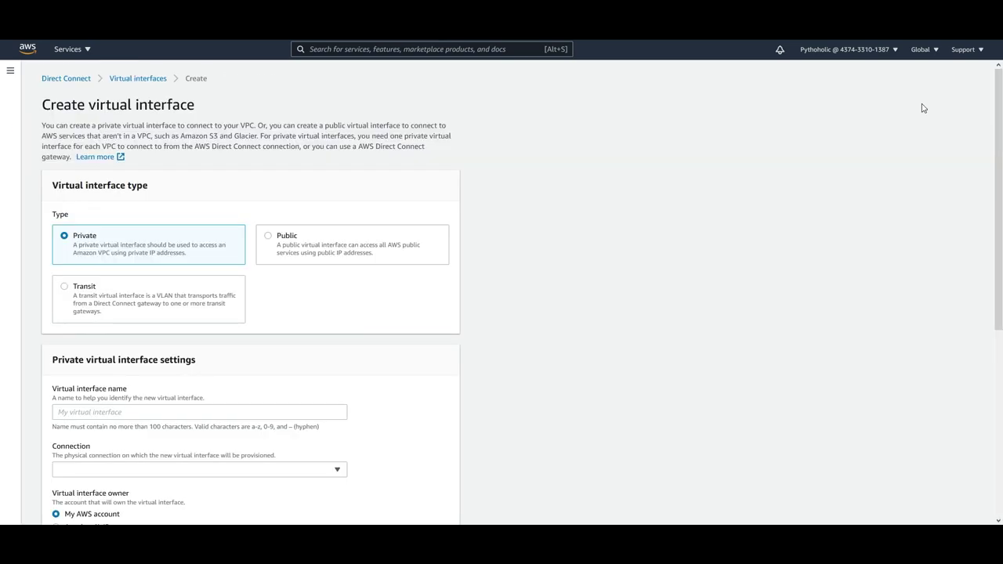
scroll(457, 259, "down", 4)
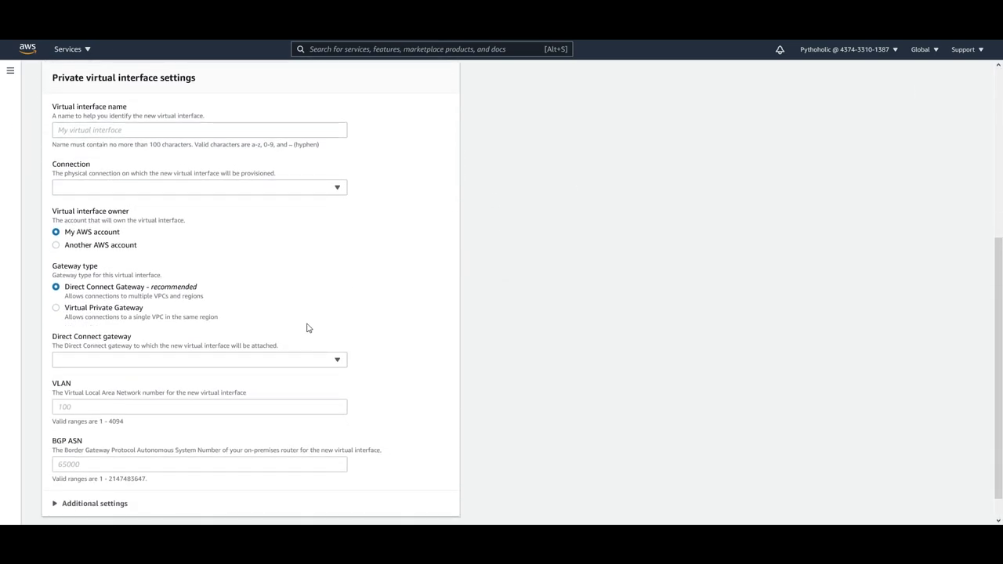
left_click_drag(201, 287, 65, 291)
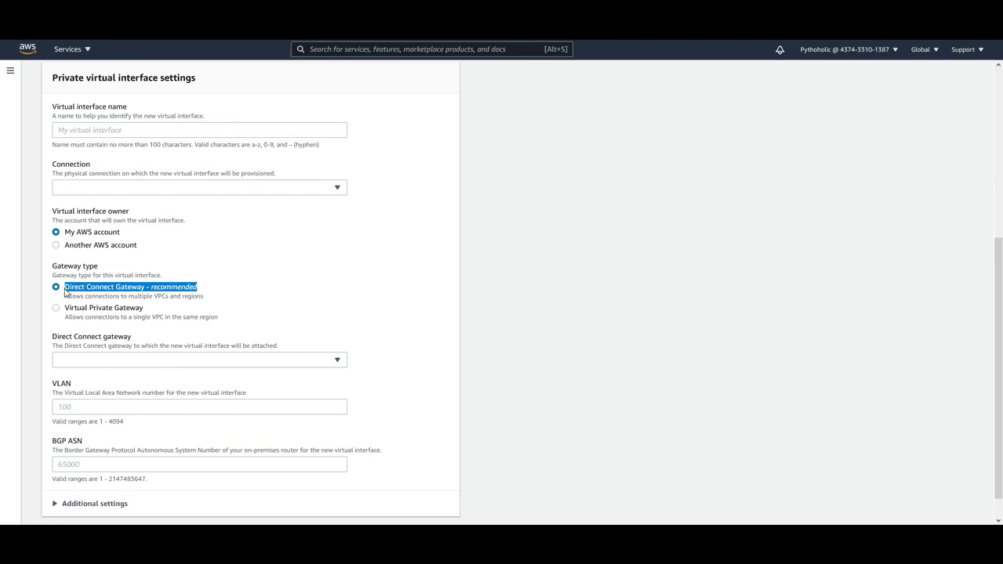
left_click(308, 362)
scroll(494, 387, "up", 4)
key("alt+Left")
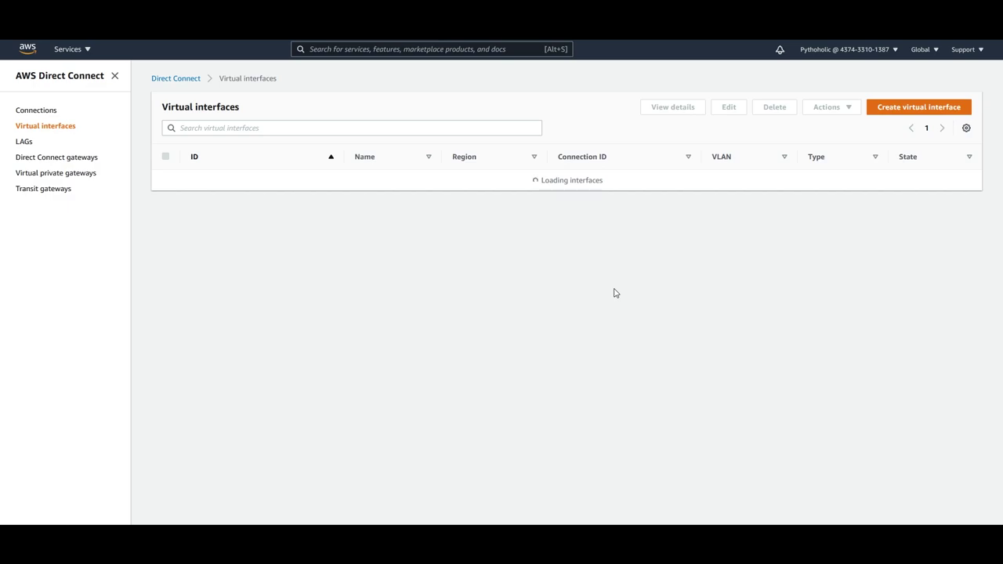
left_click(47, 157)
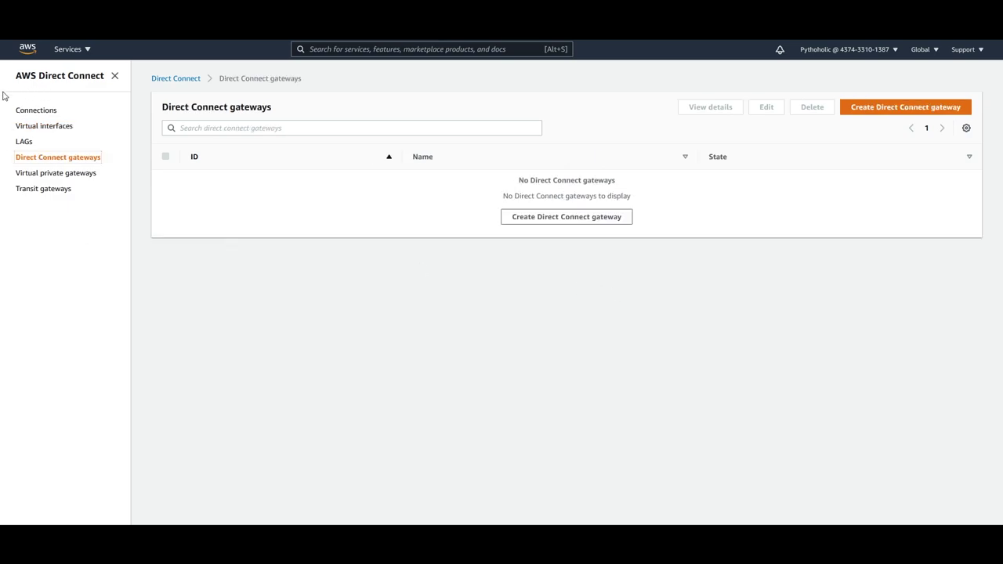